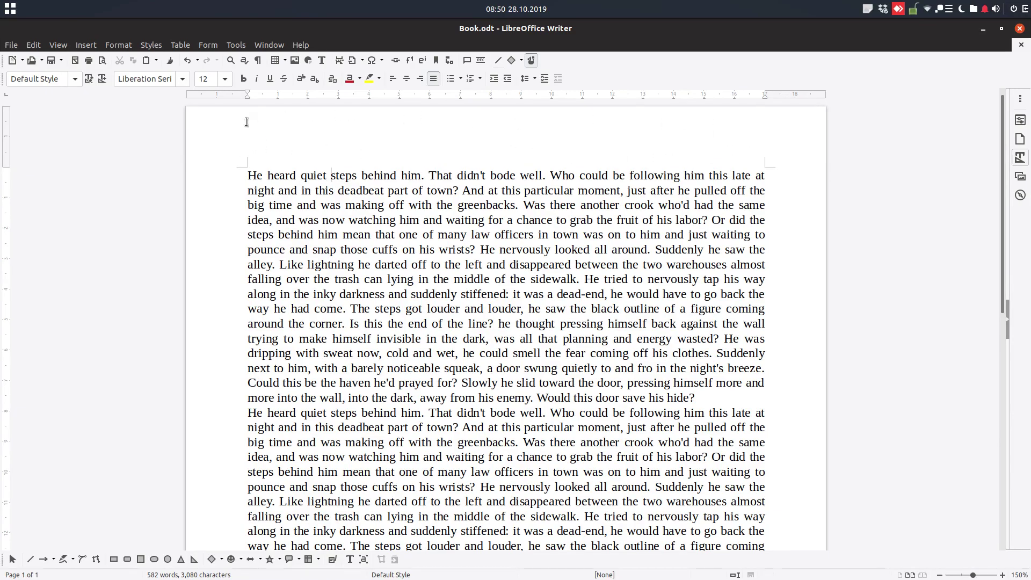
- Duplicate the second paragraph after a blank line, pasting it twice so the text reaches page 2
scroll(503, 274, down, 10)
scroll(537, 322, down, 8)
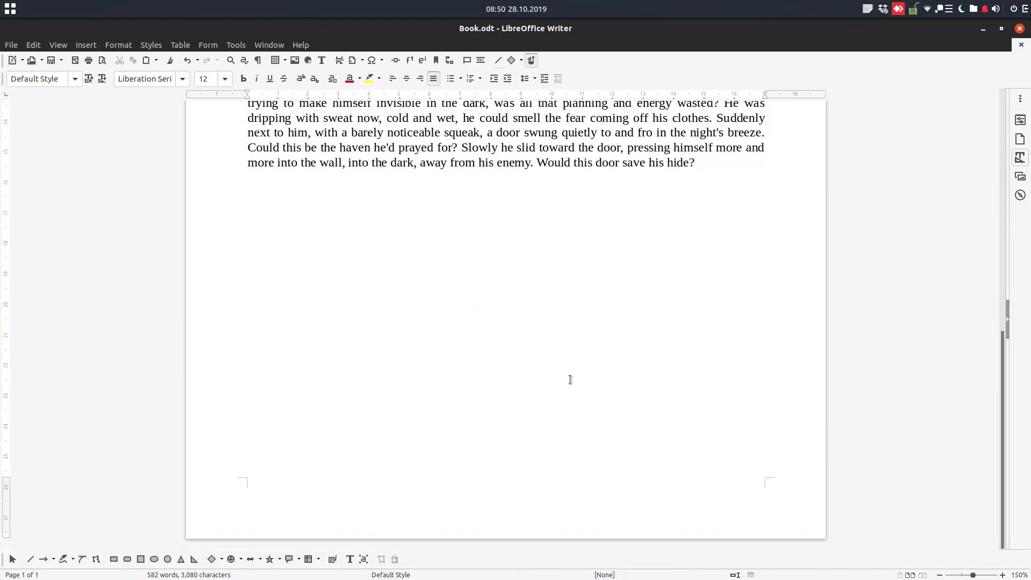
ctrl+scroll(559, 336, down, 5)
ctrl+scroll(537, 339, down, 2)
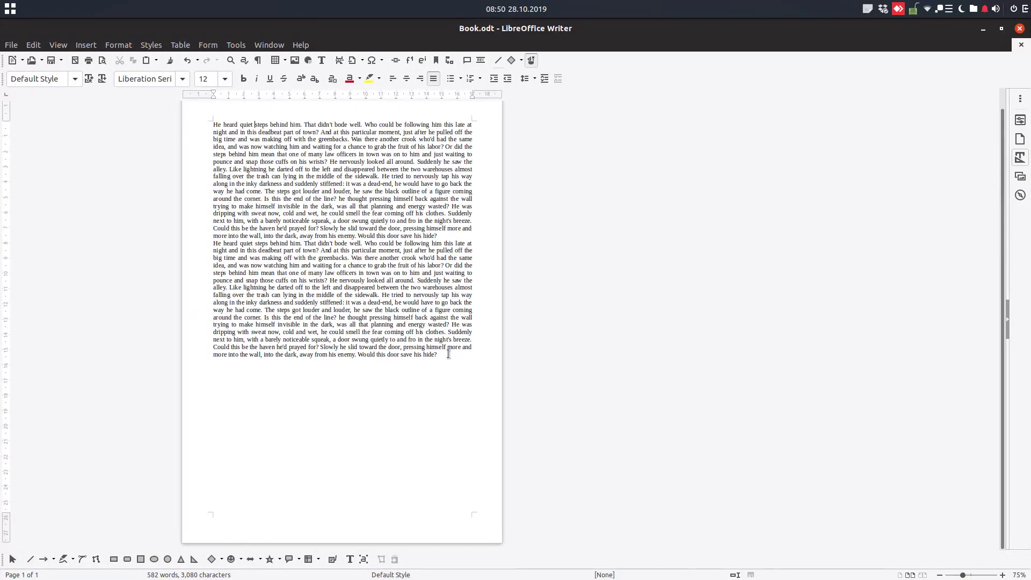
drag(439, 355, 208, 245)
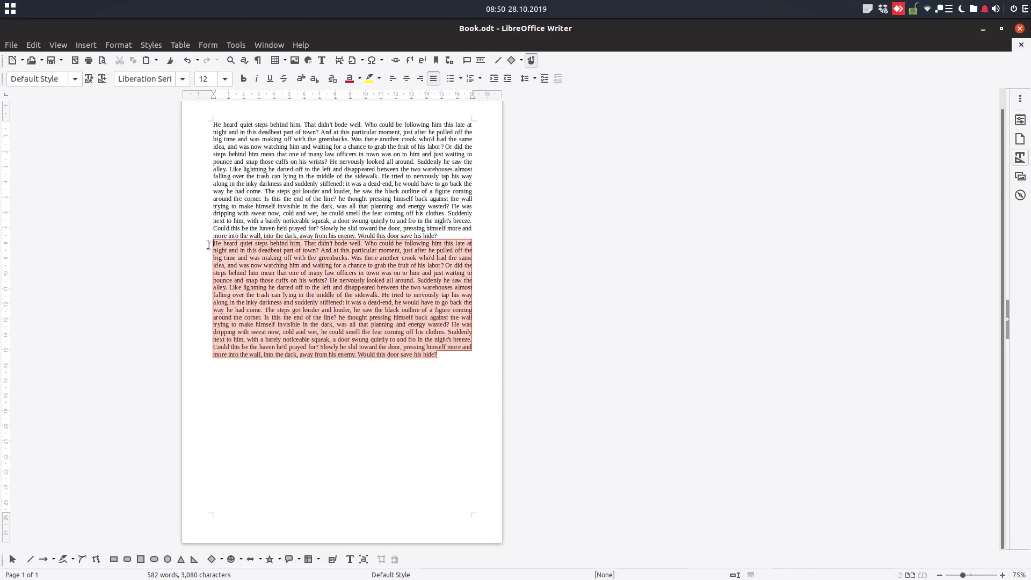
key(Down)
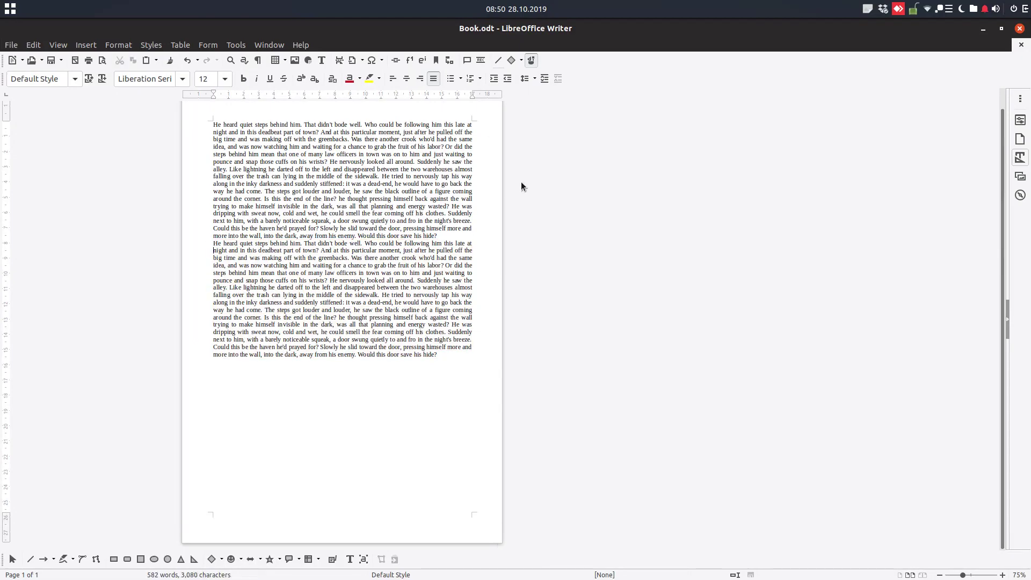
key(Return)
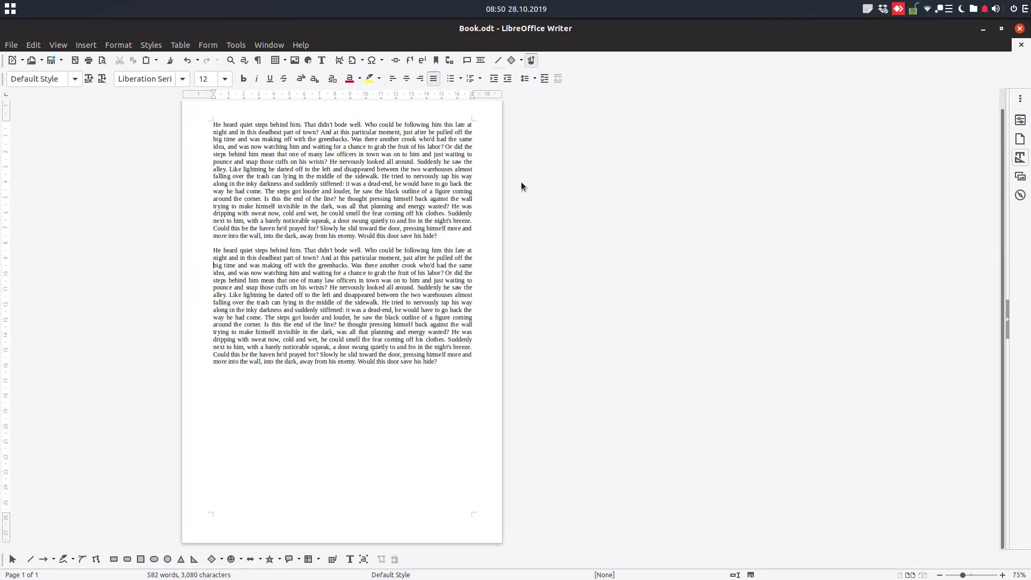
text(He heard quiet steps behind him. That didn't bode well. Who could be following him this late at night and in this deadbeat part of town? And at this particular moment, just after he pulled off the big time and was making off with the greenbacks. Was there another crook who'd had the same idea, and was now watching him and waiting for a chance to grab the fruit of his labor? Or did the steps behind him mean that one of many law officers in town was on to him and just waiting to pounce and snap those cuffs on his wrists? He nervously looked all around. Suddenly he saw the alley. Like lightning he darted off to the left and disappeared between the two warehouses almost falling over the trash can lying in the middle of the sidewalk. He tried to nervously tap his way along in the inky darkness and suddenly stiffened: it was a dead-end, he would have to go back the way he had come. The steps got louder and louder, he saw the black outline of a figure coming around the corner. Is this the end of the line? he thought pressing himself back against the wall trying to make himself invisible in the dark, was all that planning and energy wasted? He was dripping with sweat now, cold and wet, he could smell the fear coming off his clothes. Suddenly next to him, with a barely noticeable squeak, a door swung quietly to and fro in the night's breeze. Could this be the haven he'd prayed for? Slowly he slid toward the door, pressing himself more and more into the wall, into the dark, away from his enemy. Would this door save his hide?)
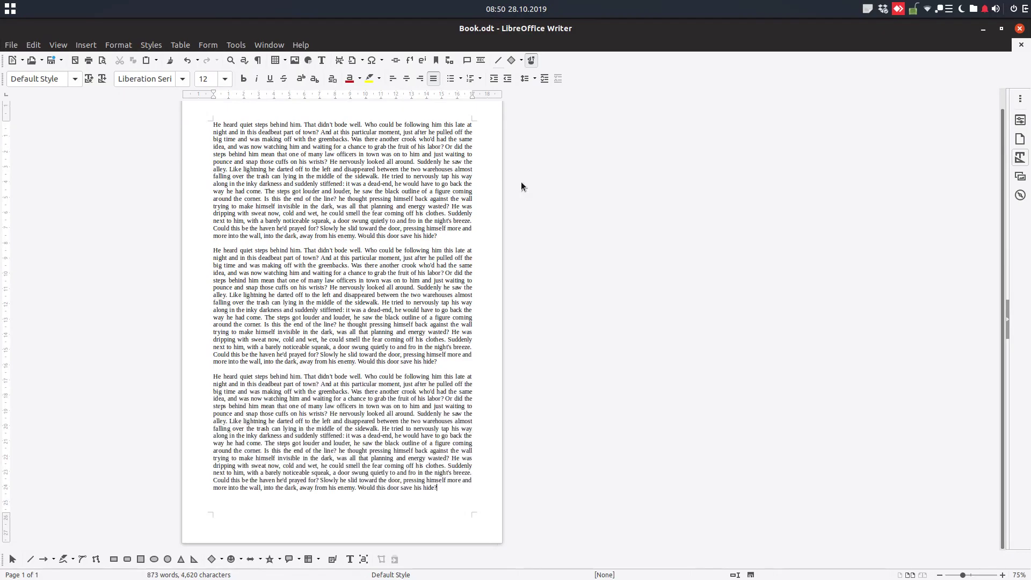
text(He heard quiet steps behind him. That didn't bode well. Who could be following him this late at night and in this deadbeat part of town? And at this particular moment, just after he pulled off the big time and was making off with the greenbacks. Was there another crook who'd had the same idea, and was now watching him and waiting for a chance to grab the fruit of his labor? Or did the steps behind him mean that one of many law officers in town was on to him and just waiting to pounce and snap those cuffs on his wrists? He nervously looked all around. Suddenly he saw the alley. Like lightning he darted off to the left and disappeared between the two warehouses almost falling over the trash can lying in the middle of the sidewalk. He tried to nervously tap his way along in the inky darkness and suddenly stiffened: it was a dead-end, he would have to go back the way he had come. The steps got louder and louder, he saw the black outline of a figure coming around the corner. Is this the end of the line? he thought pressing himself back against the wall trying to make himself invisible in the dark, was all that planning and energy wasted? He was dripping with sweat now, cold and wet, he could smell the fear coming off his clothes. Suddenly next to him, with a barely noticeable squeak, a door swung quietly to and fro in the night's breeze. Could this be the haven he'd prayed for? Slowly he slid toward the door, pressing himself more and more into the wall, into the dark, away from his enemy. Would this door save his hide?)
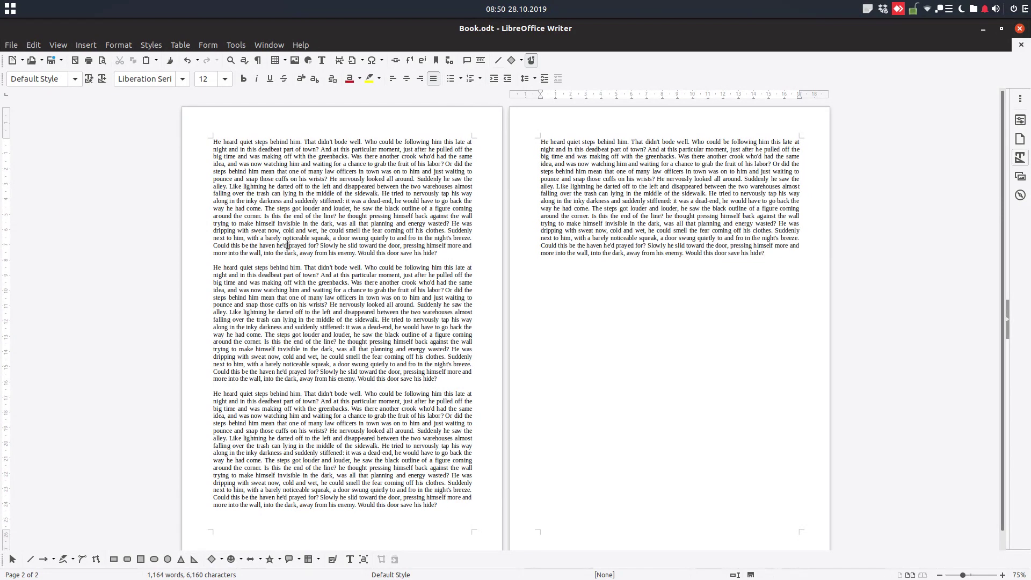
click(328, 151)
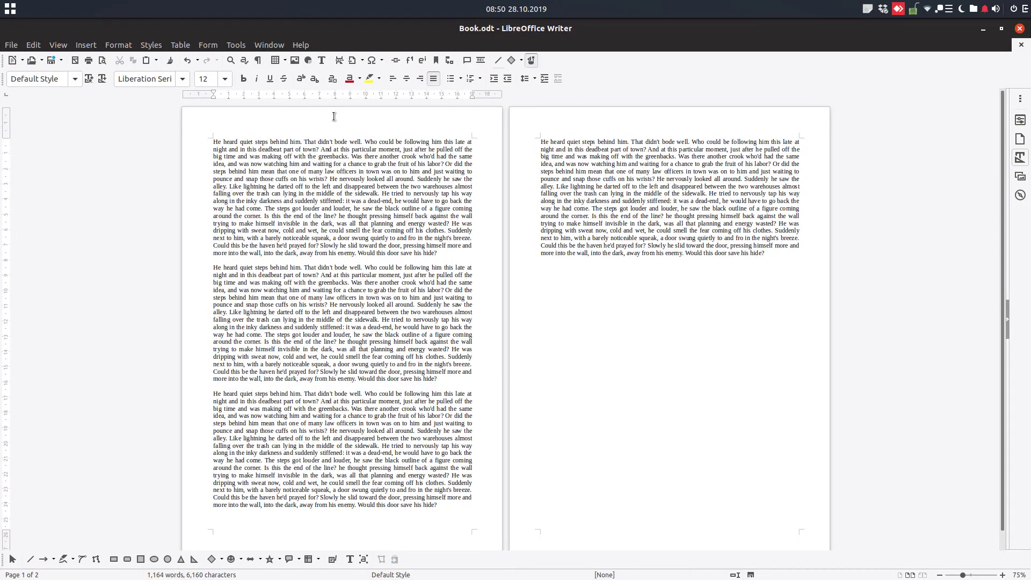
scroll(305, 530, down, 1)
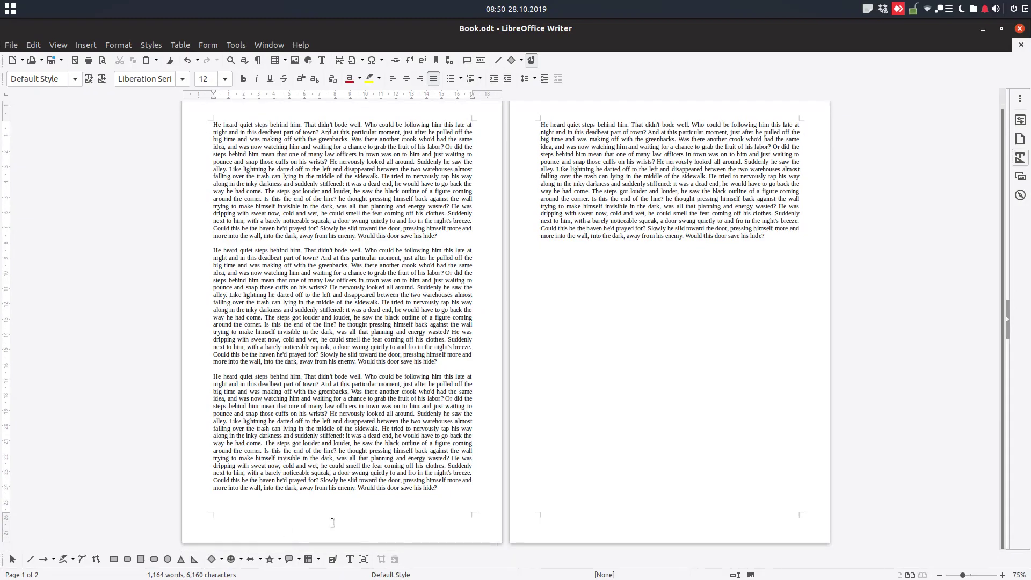
scroll(332, 522, up, 1)
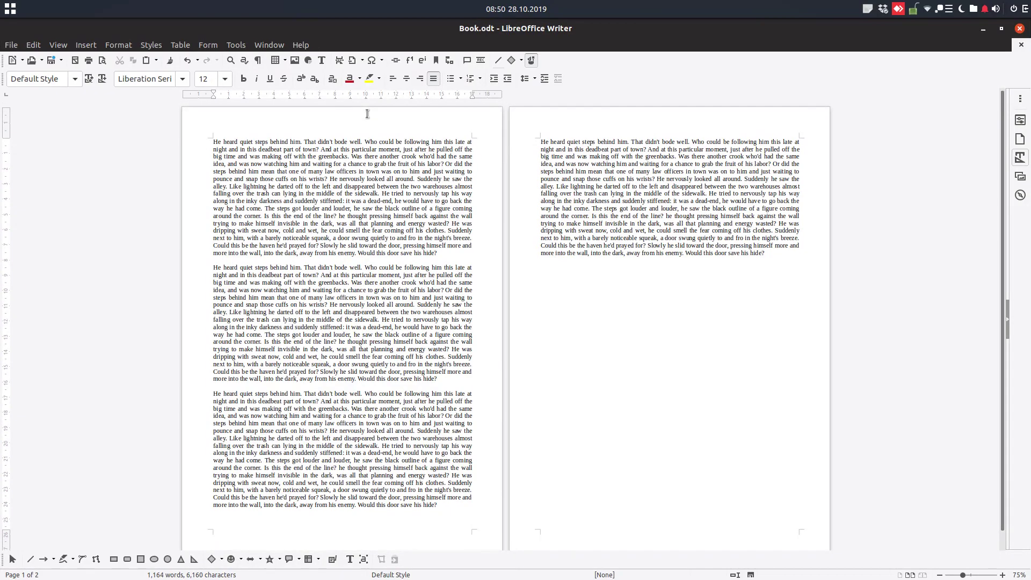
mouse_move(462, 146)
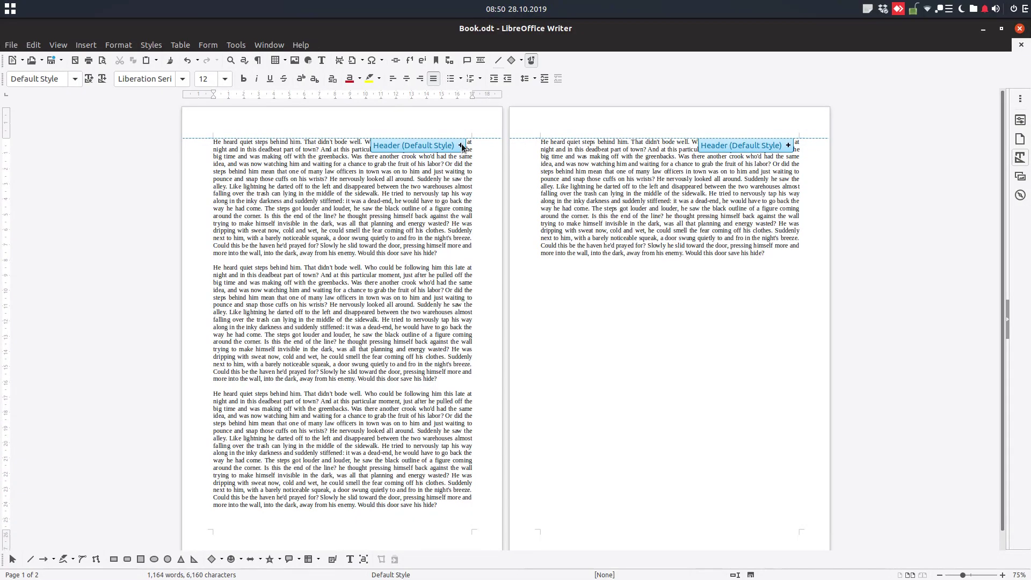
click(234, 169)
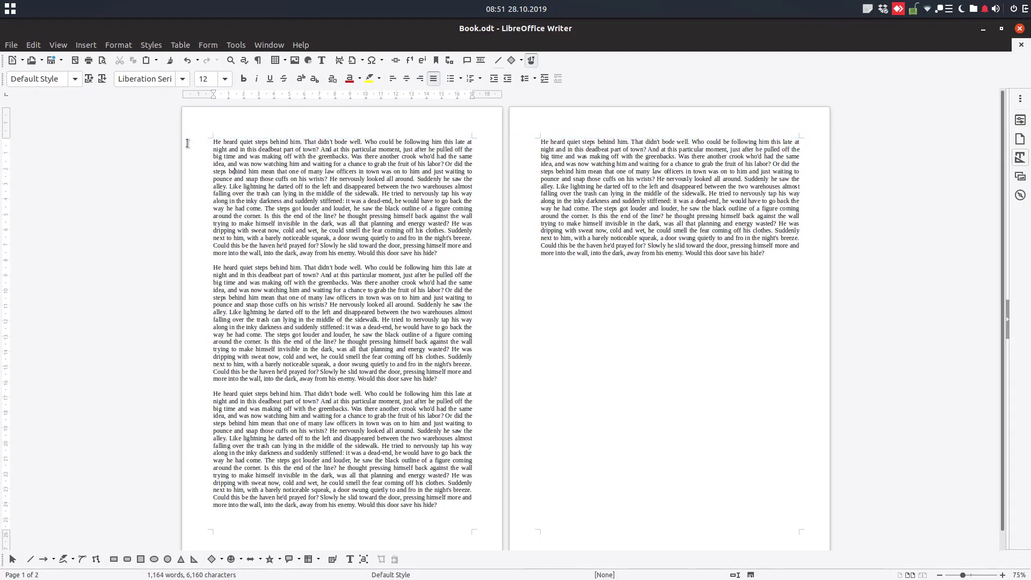
click(83, 47)
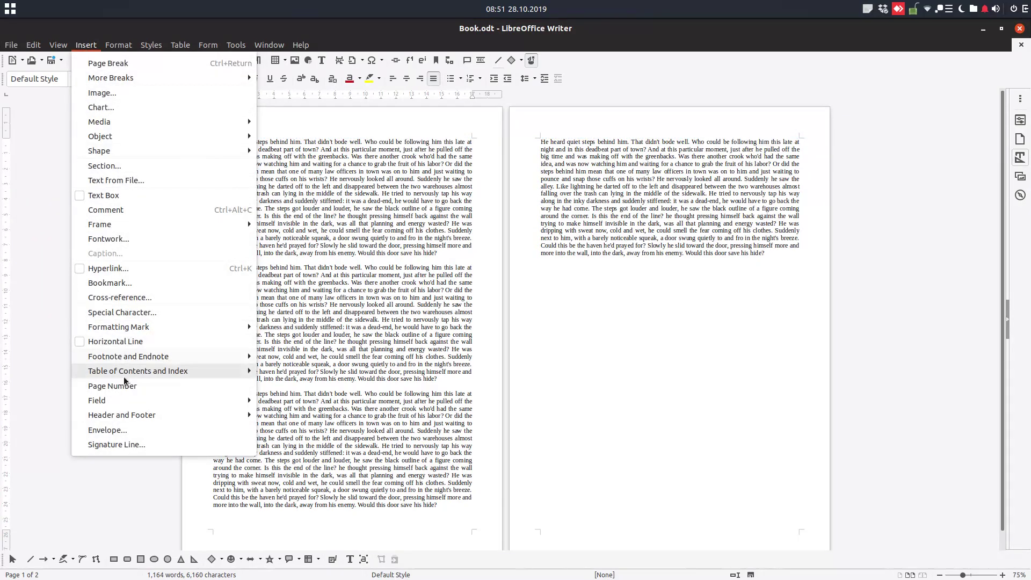
mouse_move(285, 414)
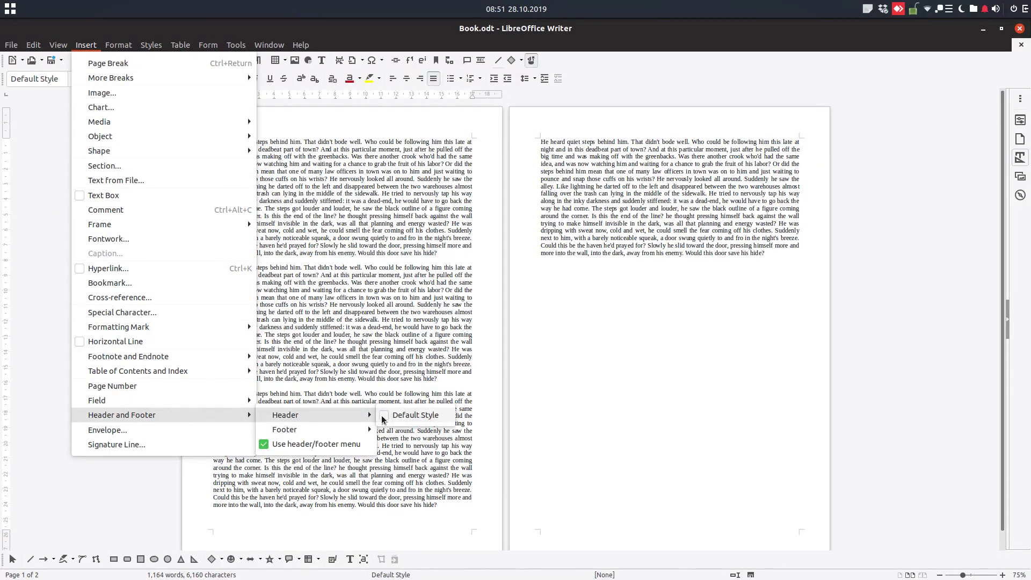
click(409, 416)
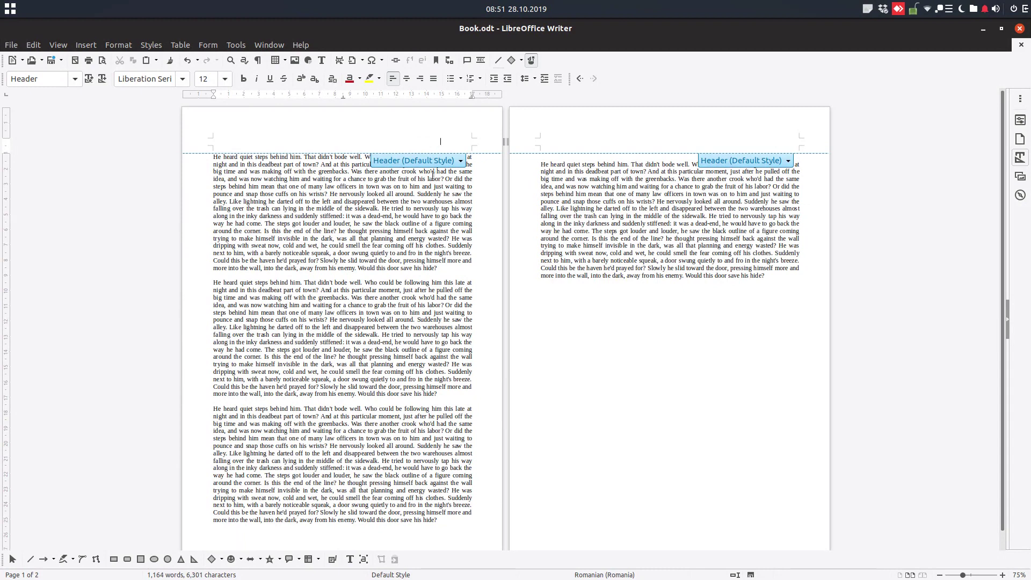
click(454, 160)
click(440, 208)
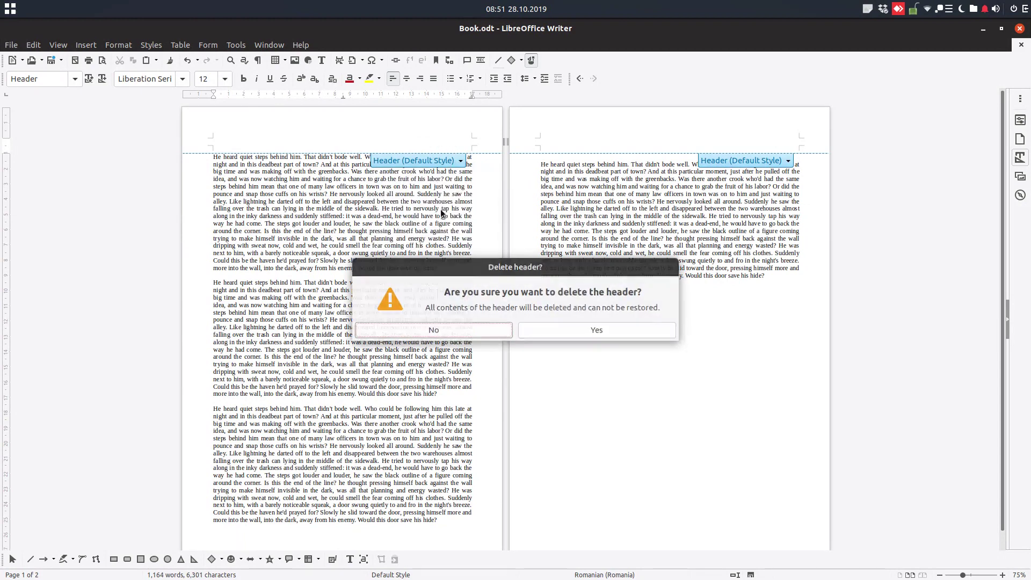
key(Return)
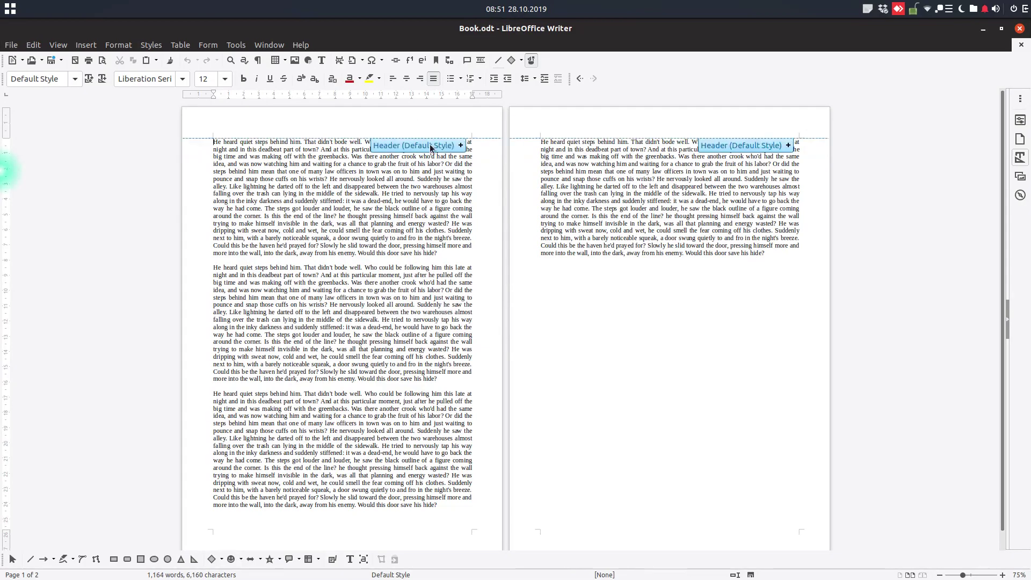
click(459, 146)
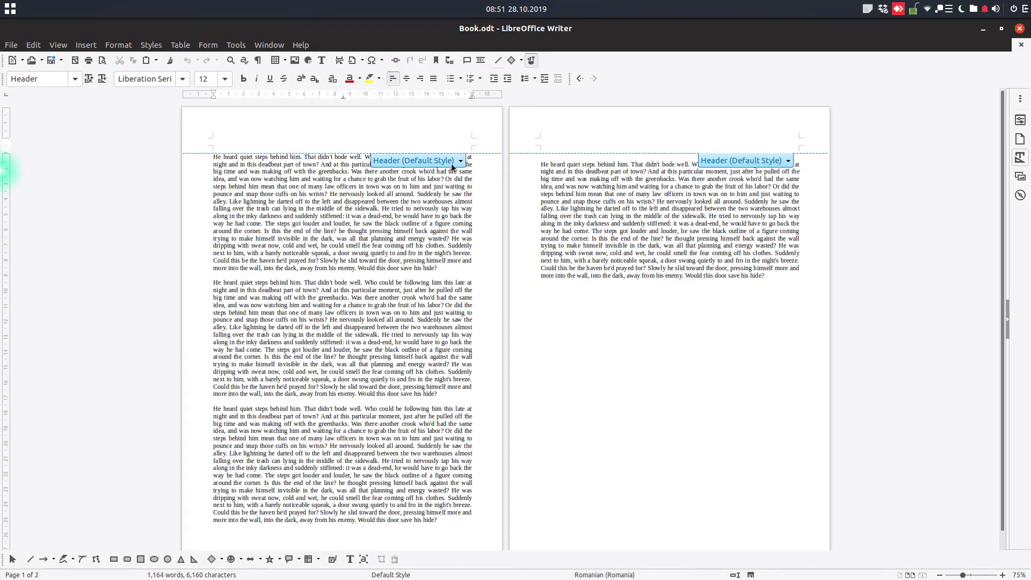
key(ctrl+z)
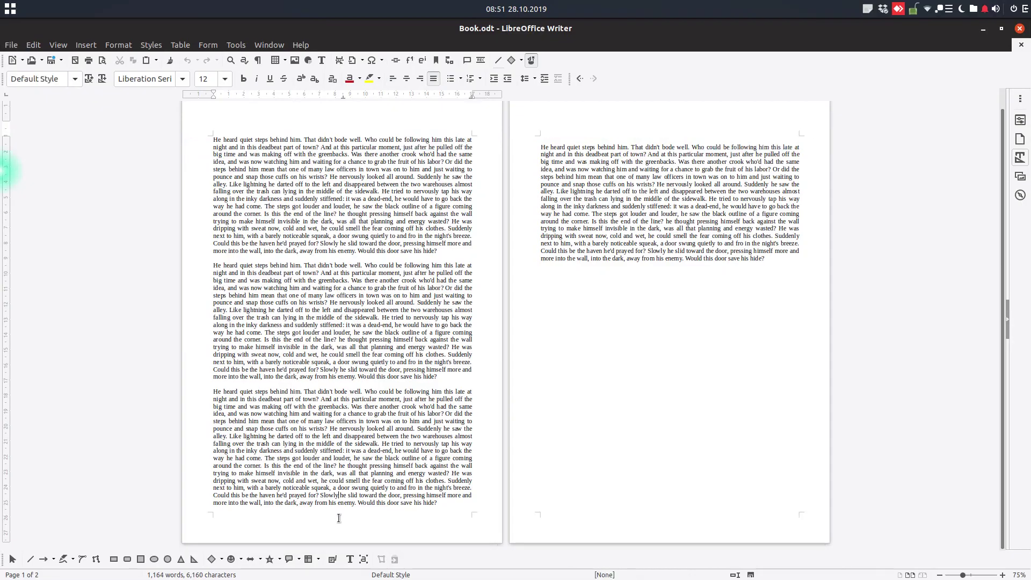
mouse_move(465, 511)
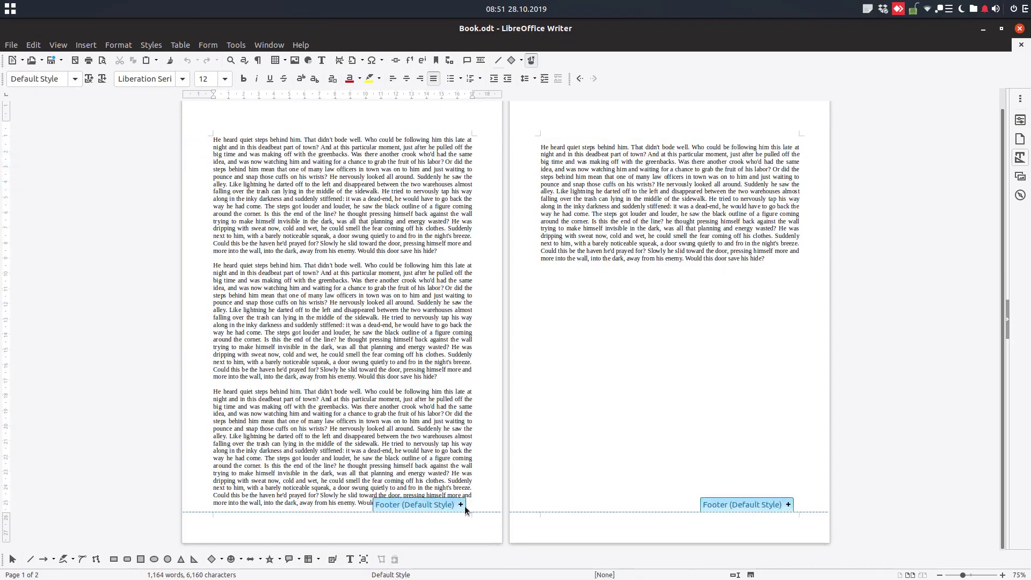
- Add a footer and a right-aligned header to the pages, leaving the header empty
click(461, 505)
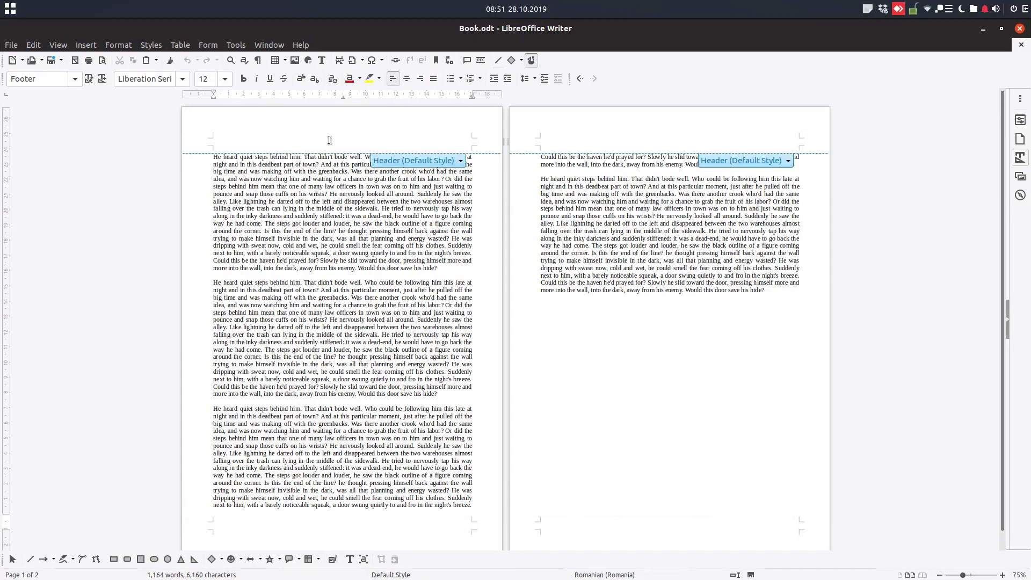
click(461, 160)
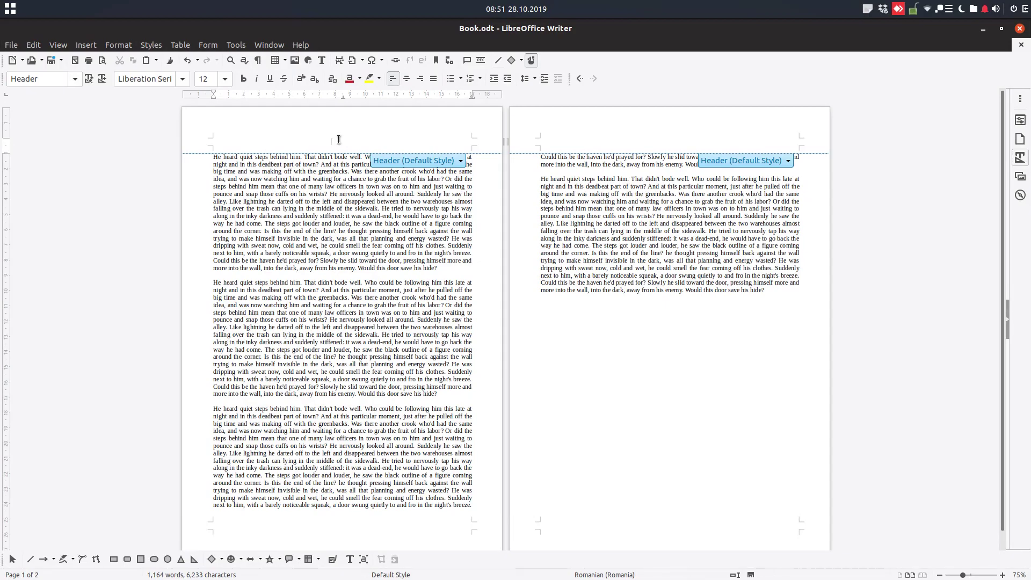
click(421, 79)
ctrl+scroll(458, 152, up, 5)
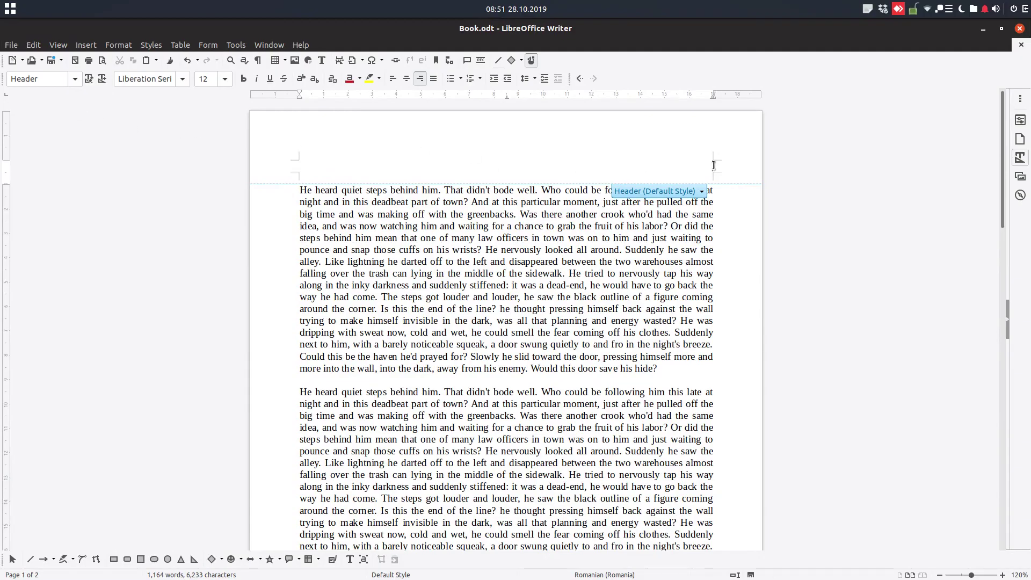
text(hbhbdhbdh)
key(BackSpace)
key(BackSpace)
key(BackSpace)
key(BackSpace)
key(BackSpace)
- Set the document title property to 'My project for 2019' in File > Properties
click(11, 45)
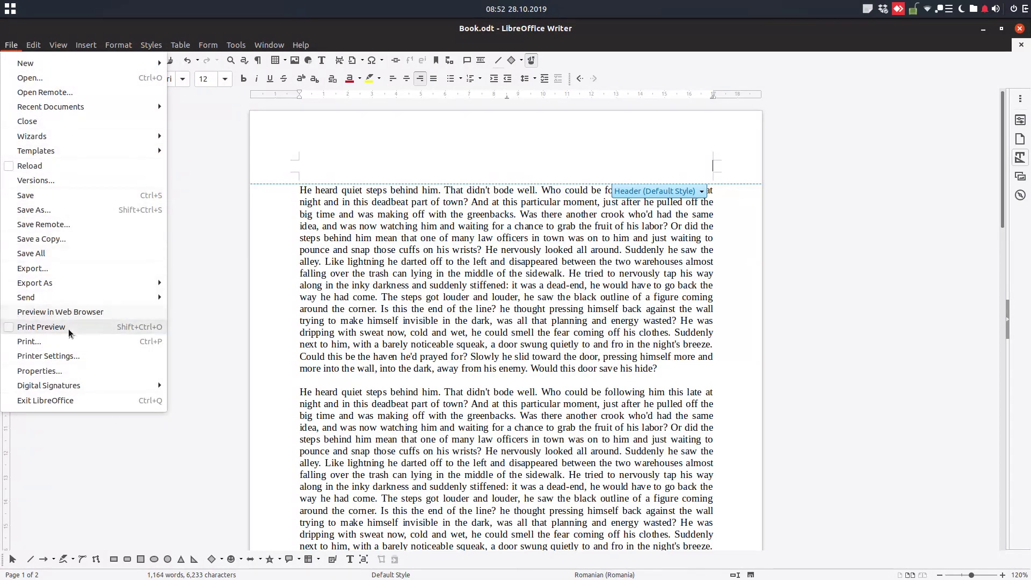
click(64, 371)
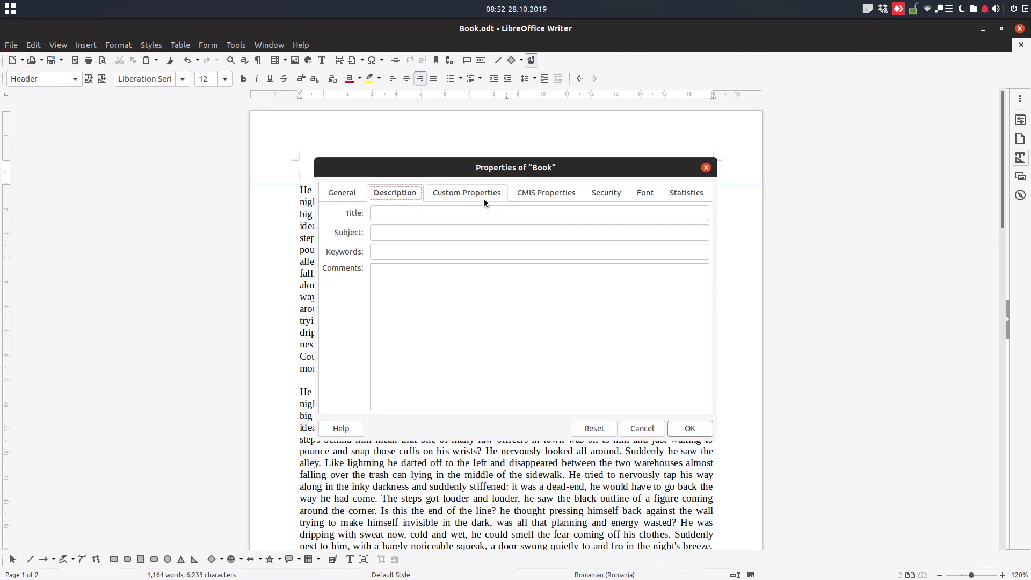
click(429, 219)
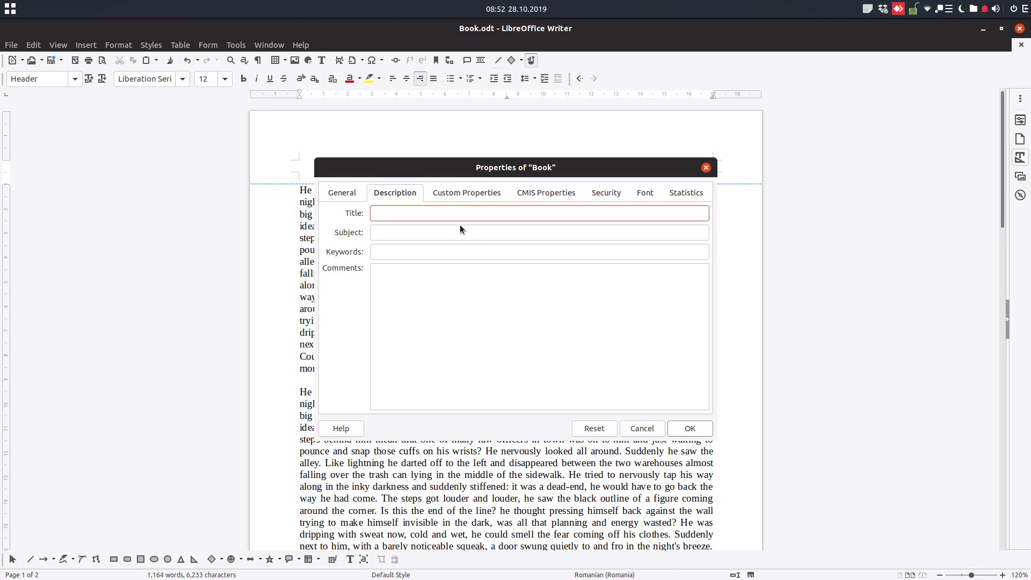
text(My)
text( proje)
key(BackSpace)
key(BackSpace)
text(ke)
key(BackSpace)
key(BackSpace)
text(ject)
text( for 2019)
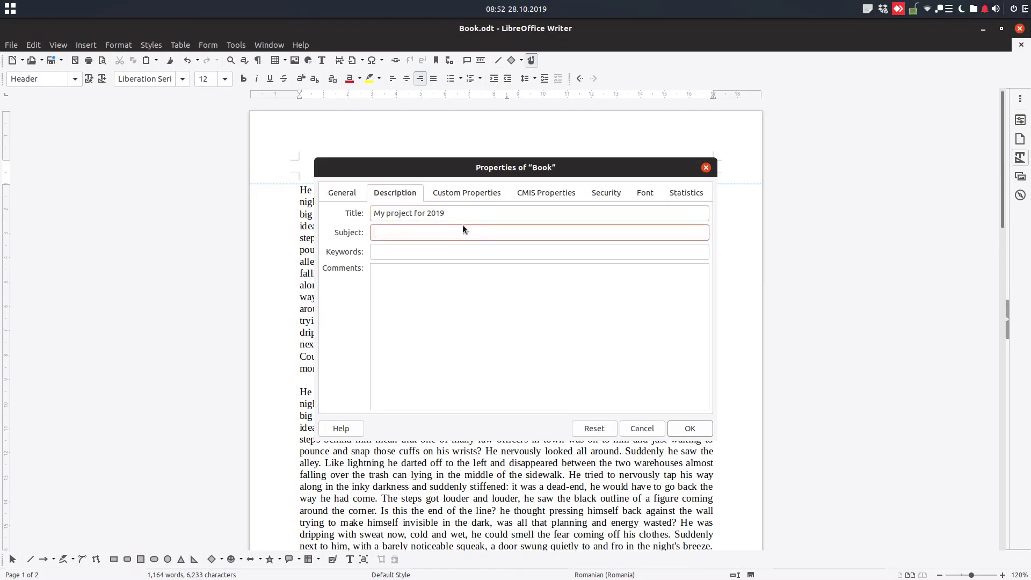
click(465, 193)
- Add a custom property named Author and enter its value
click(675, 402)
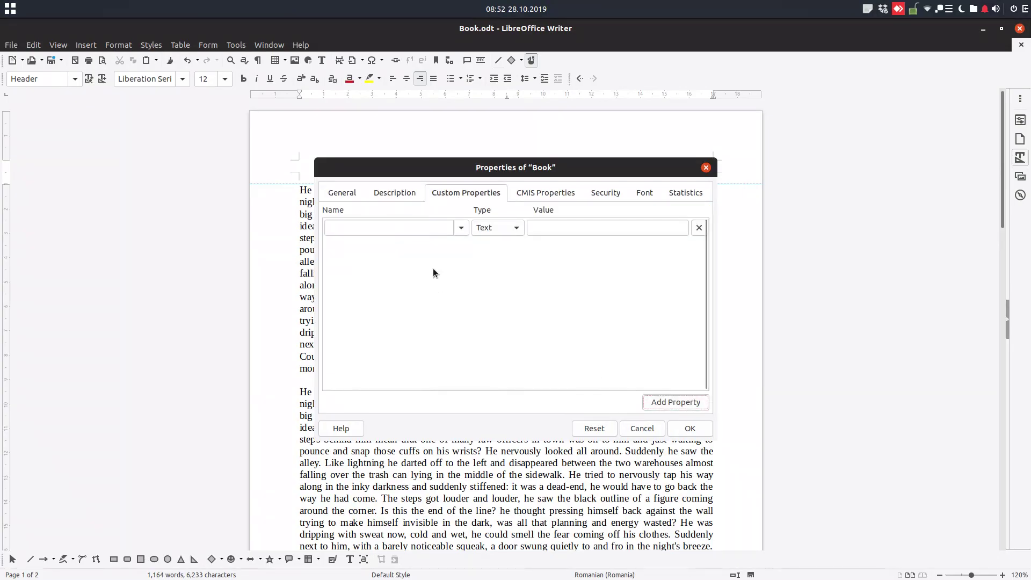
click(387, 228)
text(Author)
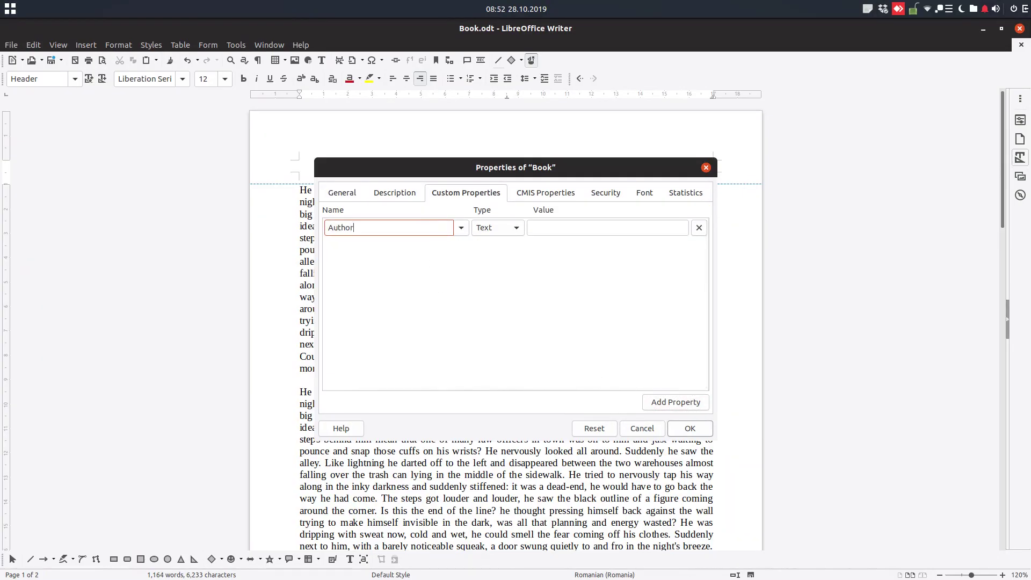
key(Tab)
key(Tab)
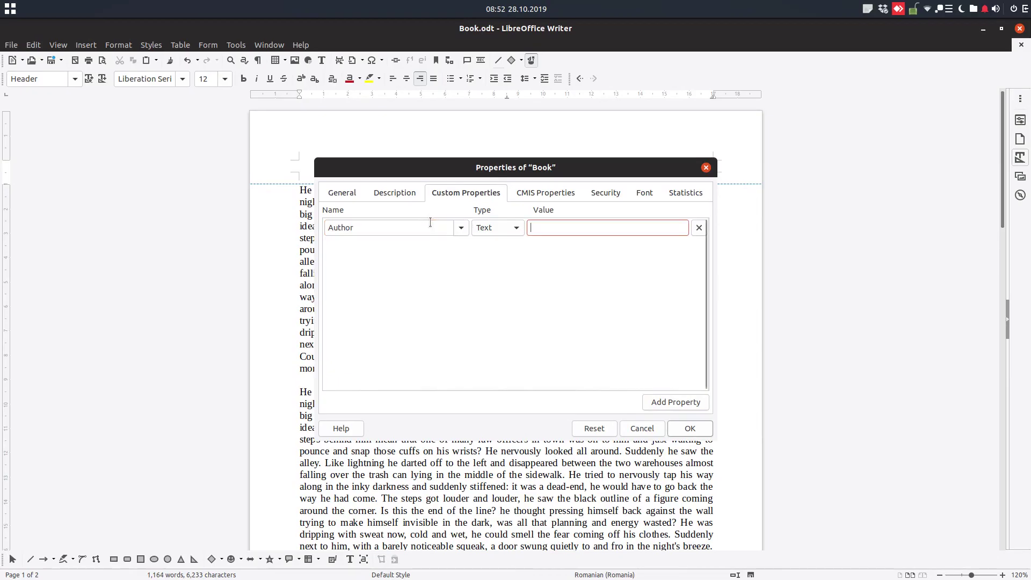
text(John Doe)
- Add a second custom property named YearBook with value 2019
click(676, 402)
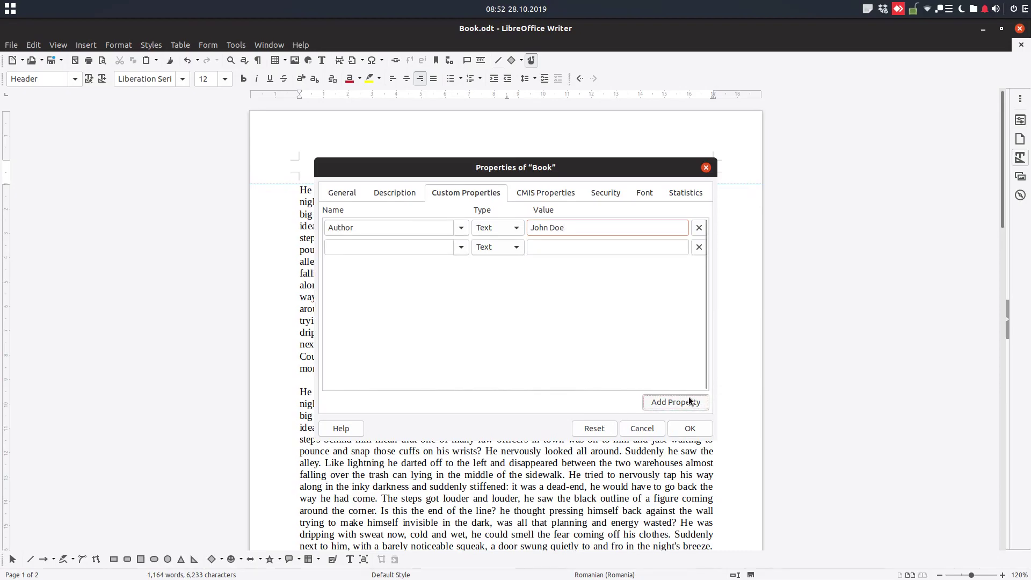
click(461, 250)
click(436, 244)
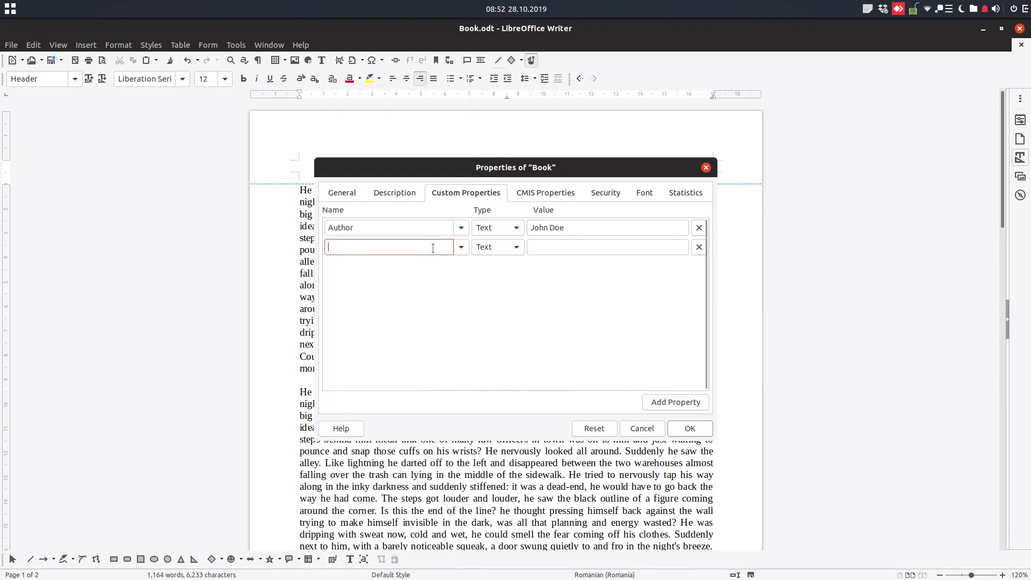
text(Year)
key(Tab)
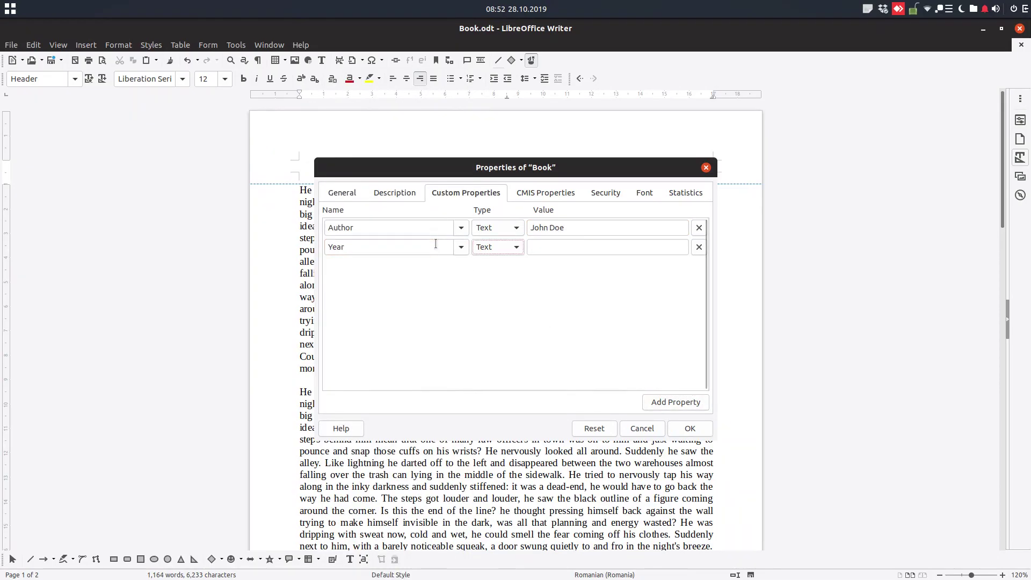
key(Tab)
key(shift+Tab)
key(shift+Tab)
click(436, 245)
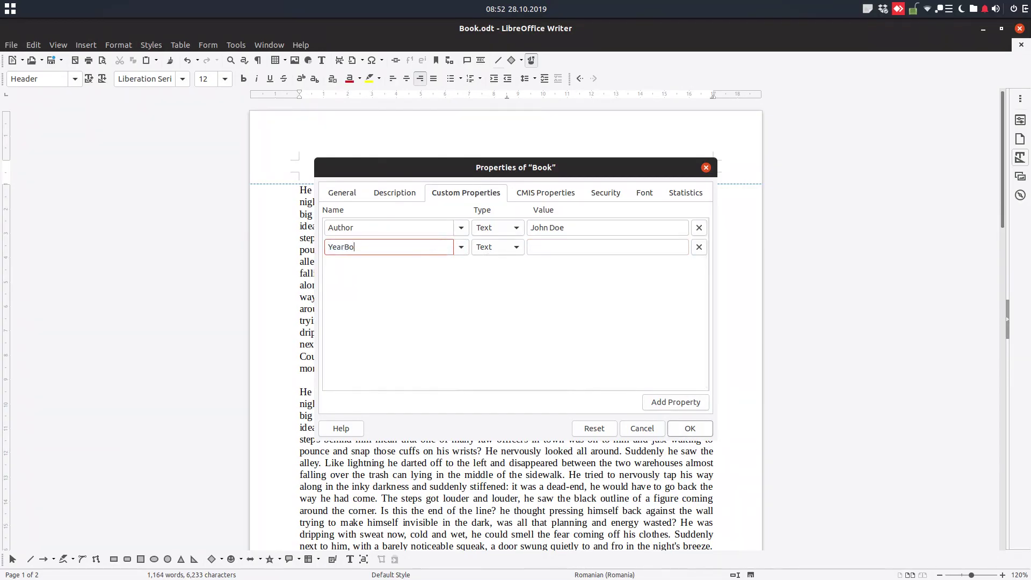
text(ok)
key(Tab)
key(Tab)
text(2)
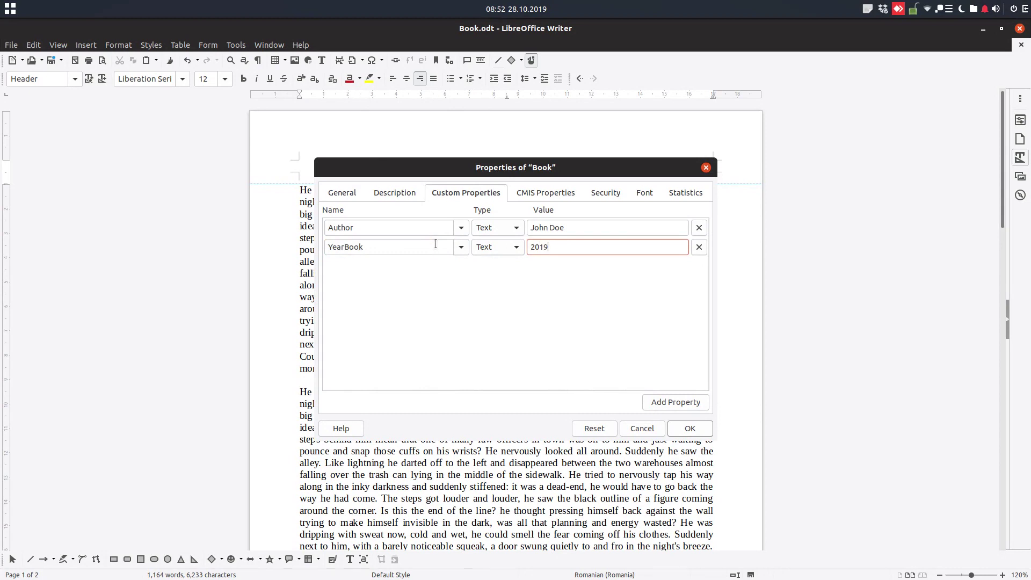
- Confirm the document properties with OK and return to the body text
click(655, 402)
click(681, 427)
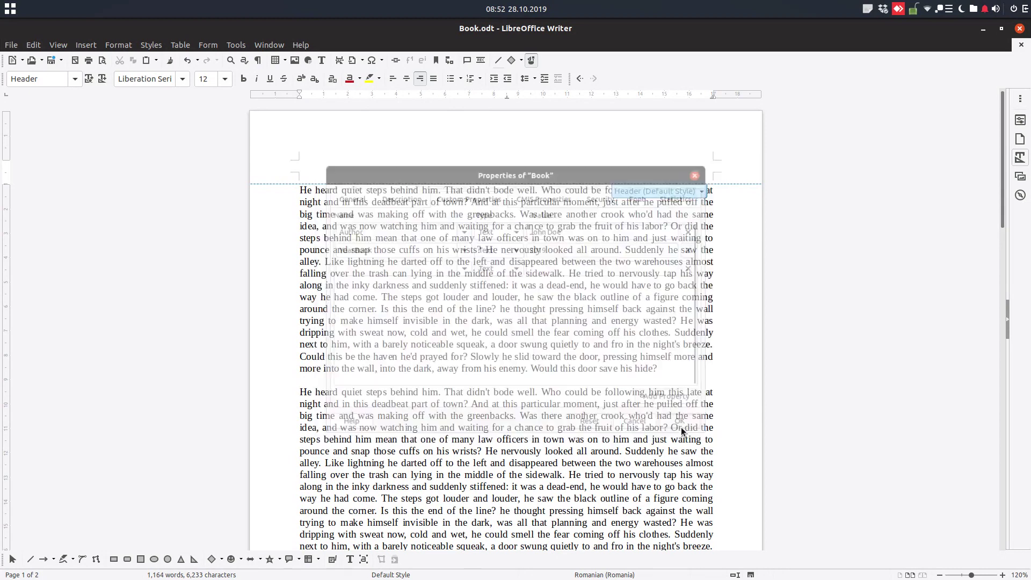
click(599, 320)
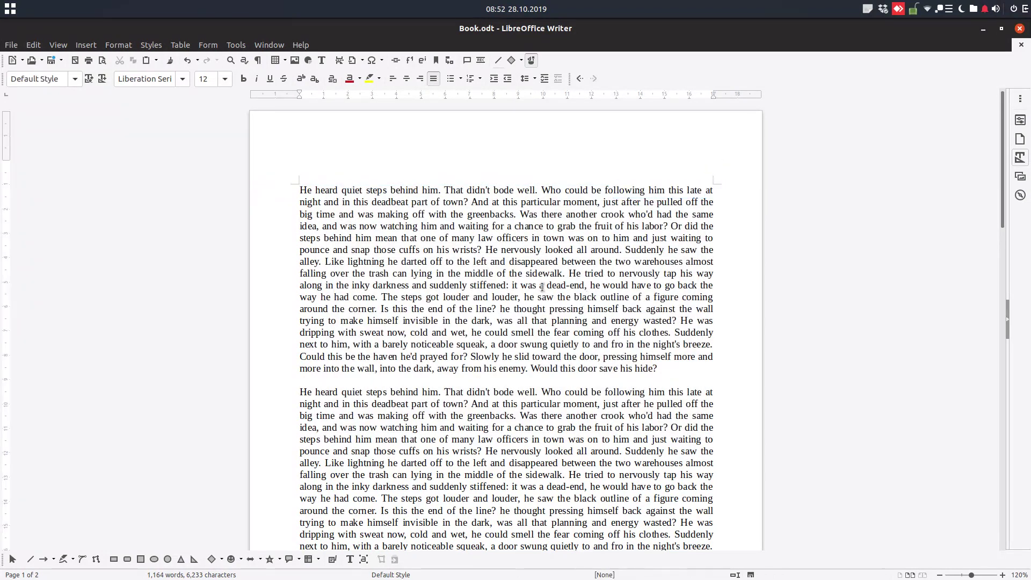
- Insert the document Title field into the header, followed by a dash
click(611, 152)
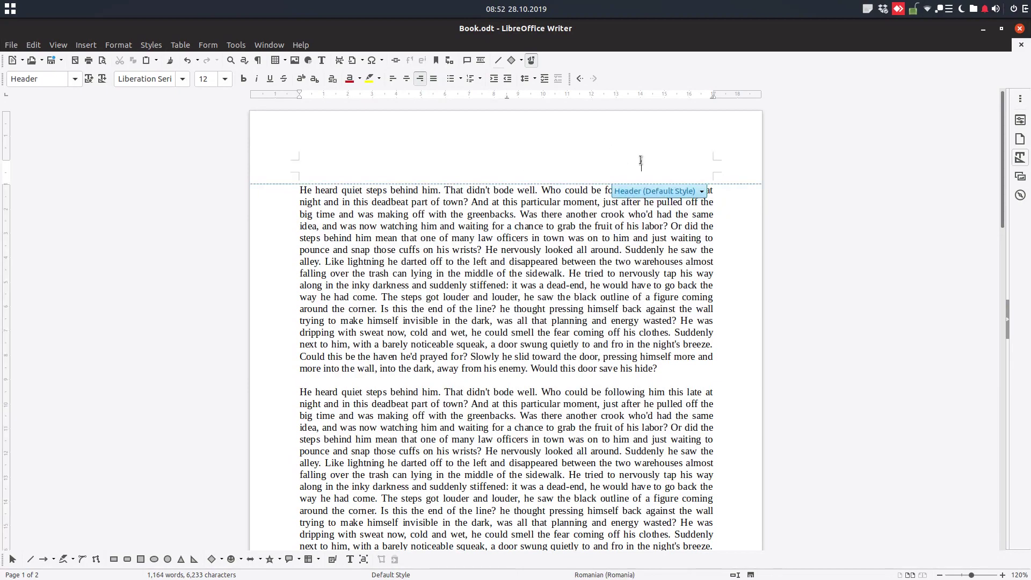
click(715, 165)
click(97, 47)
mouse_move(121, 401)
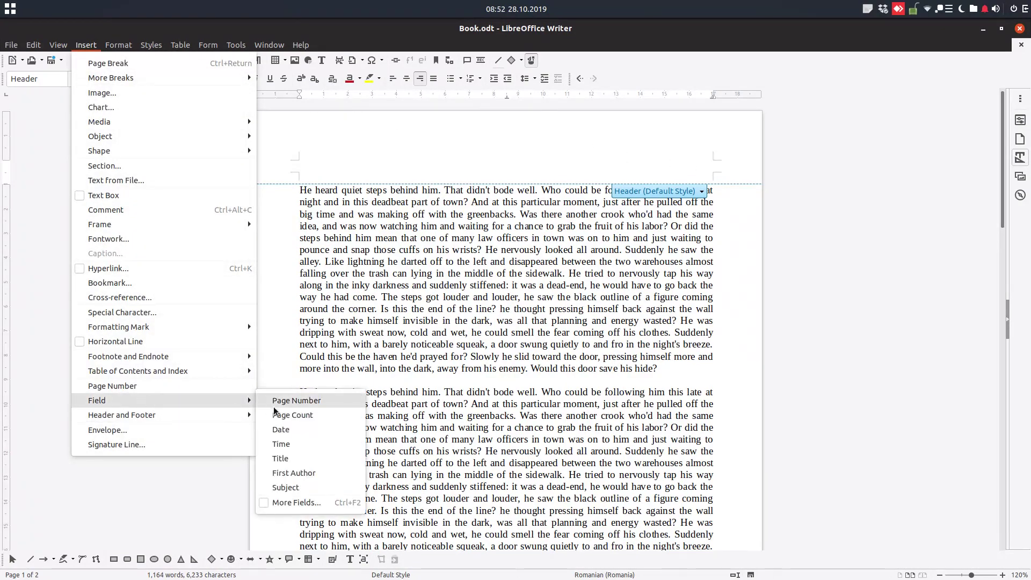
click(307, 458)
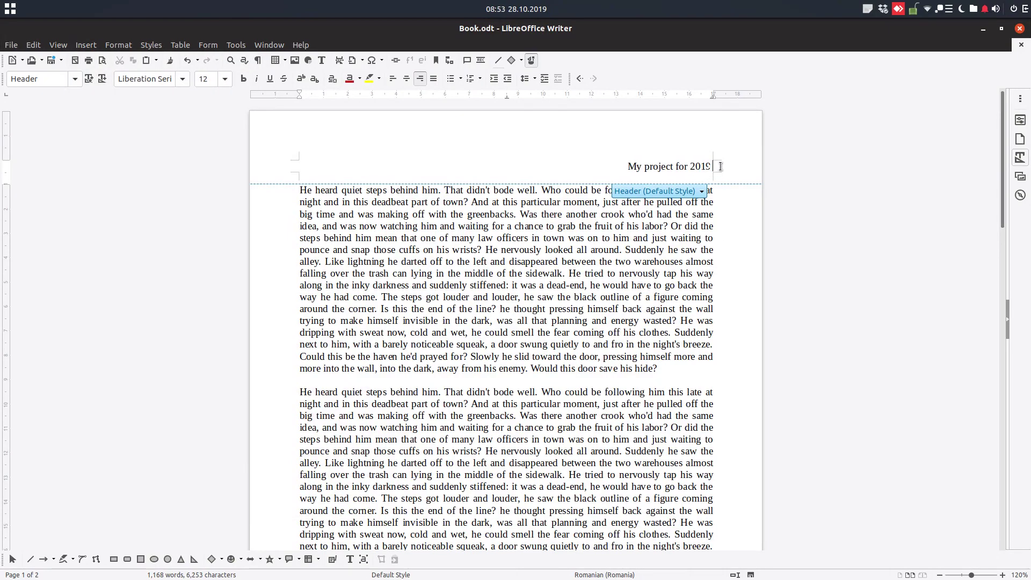
text( -)
click(68, 47)
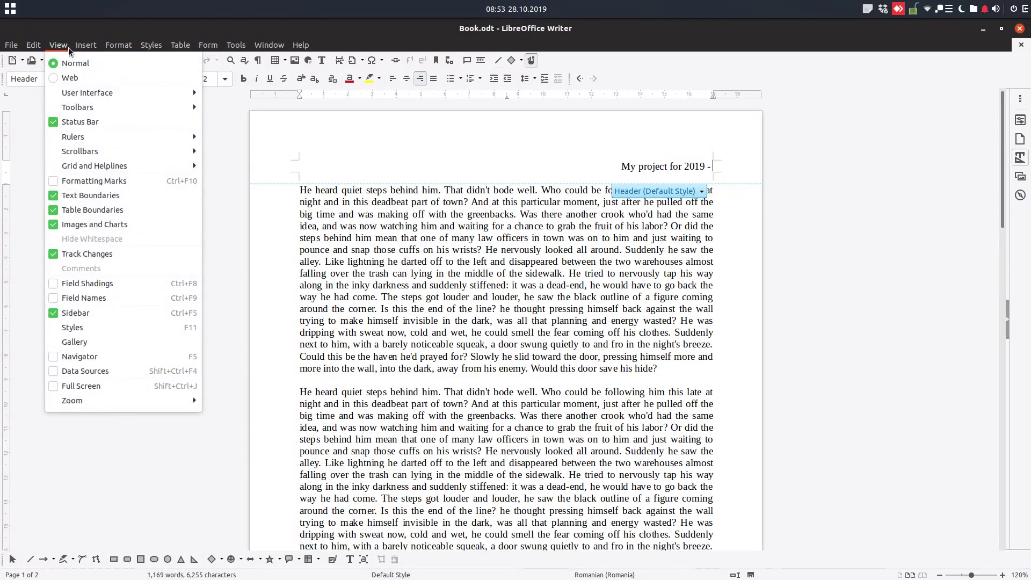
click(86, 45)
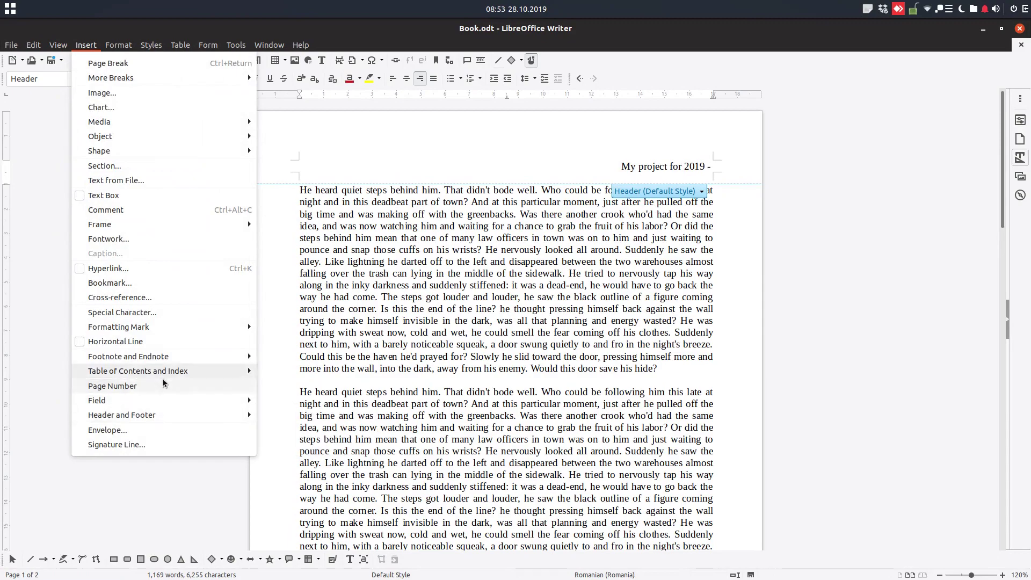
mouse_move(97, 400)
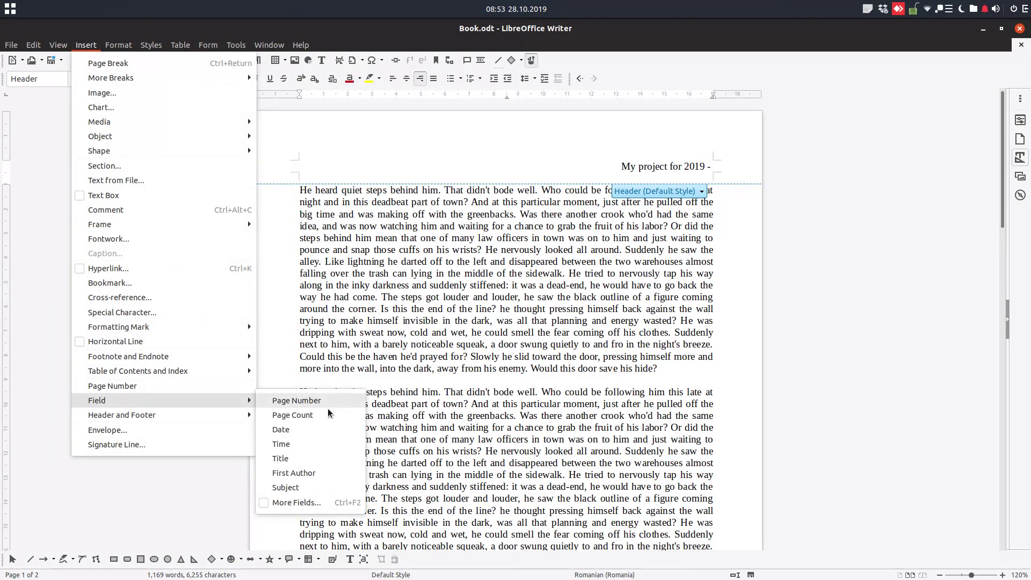
- Insert the custom Author field from DocInformation after the dash in the header
click(310, 503)
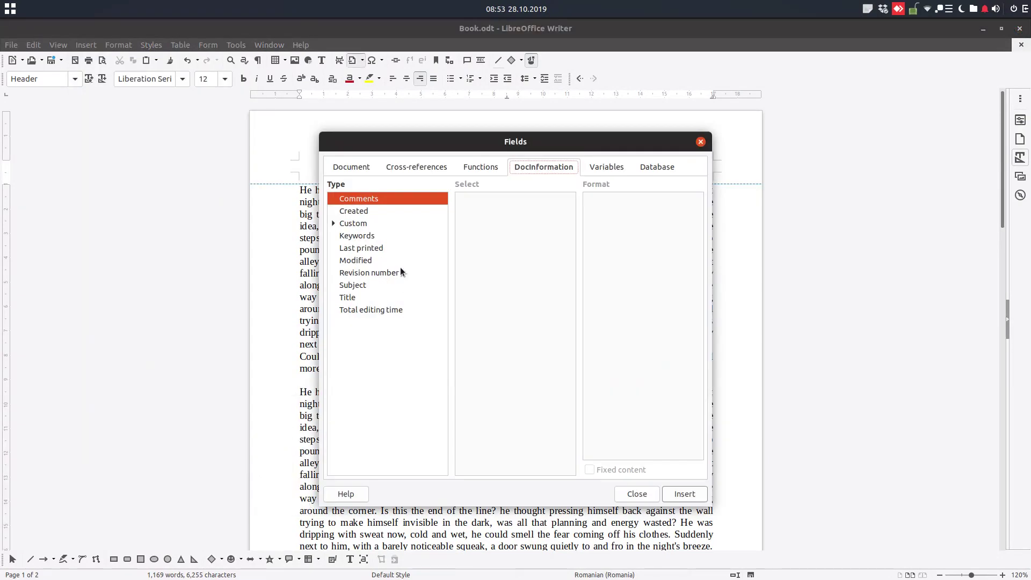
click(334, 222)
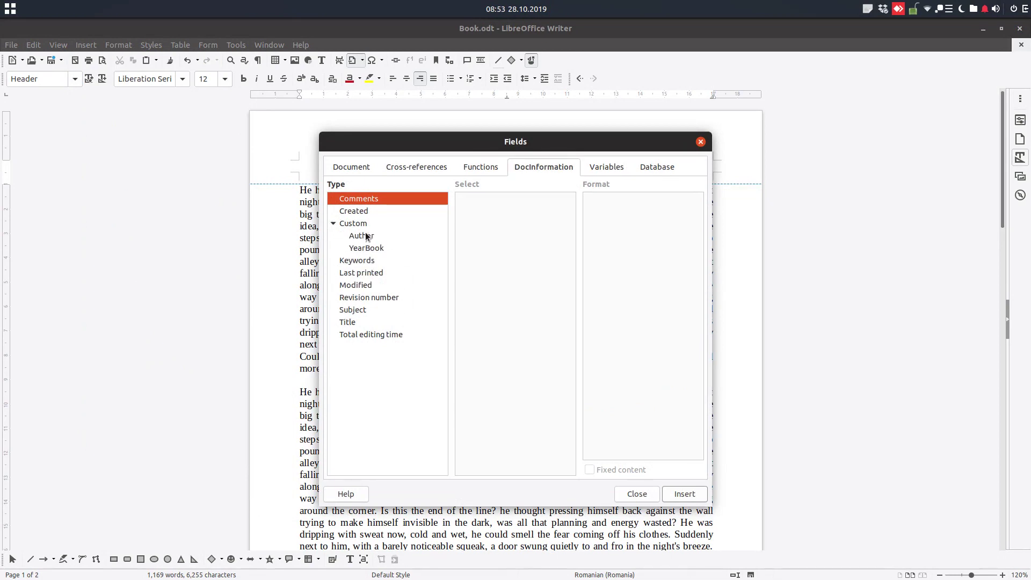
click(366, 238)
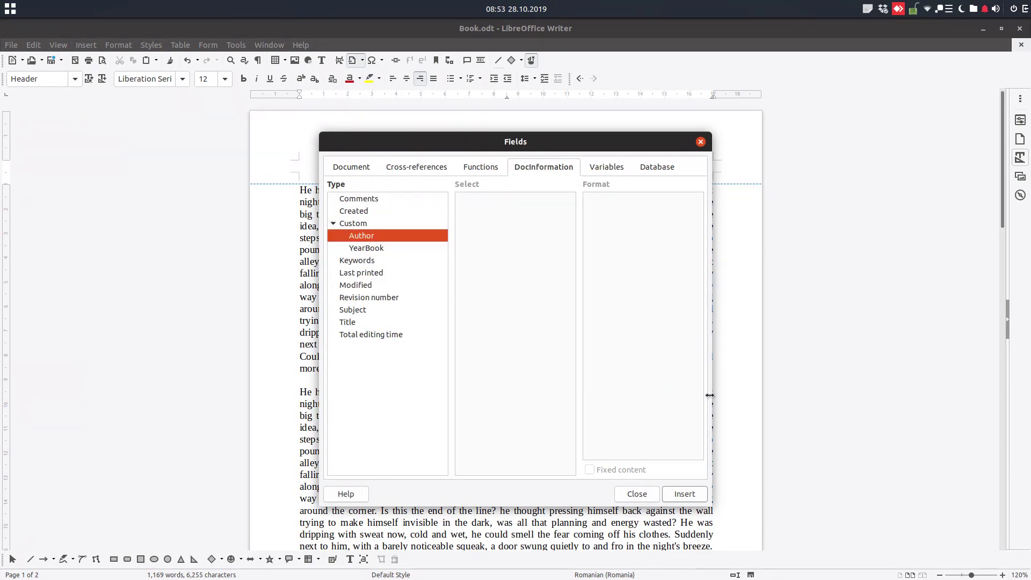
click(693, 494)
click(644, 493)
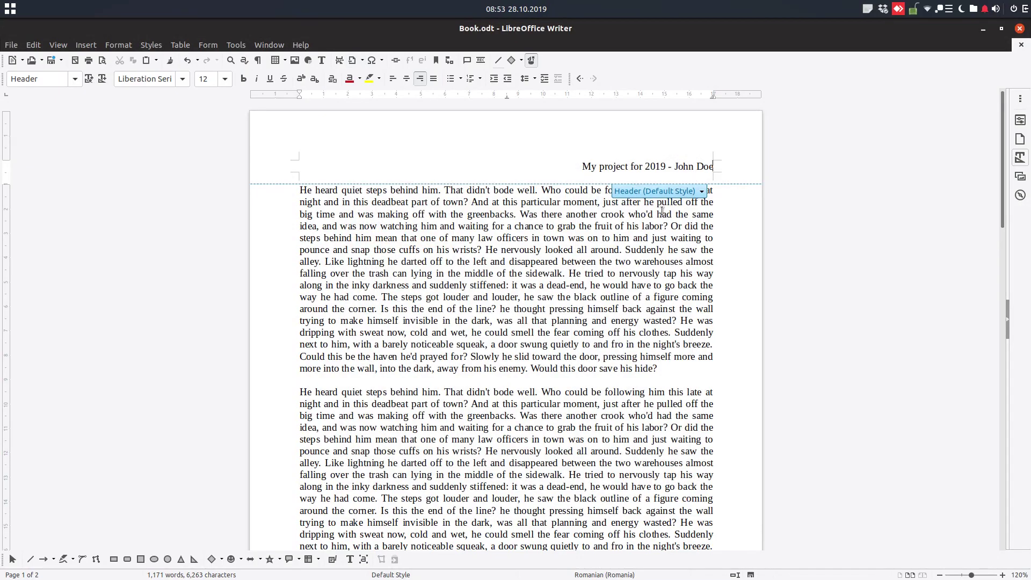
- Scroll down and place the cursor in page 1's footer
scroll(662, 211, down, 2)
scroll(655, 231, down, 6)
scroll(644, 269, down, 1)
scroll(637, 298, down, 5)
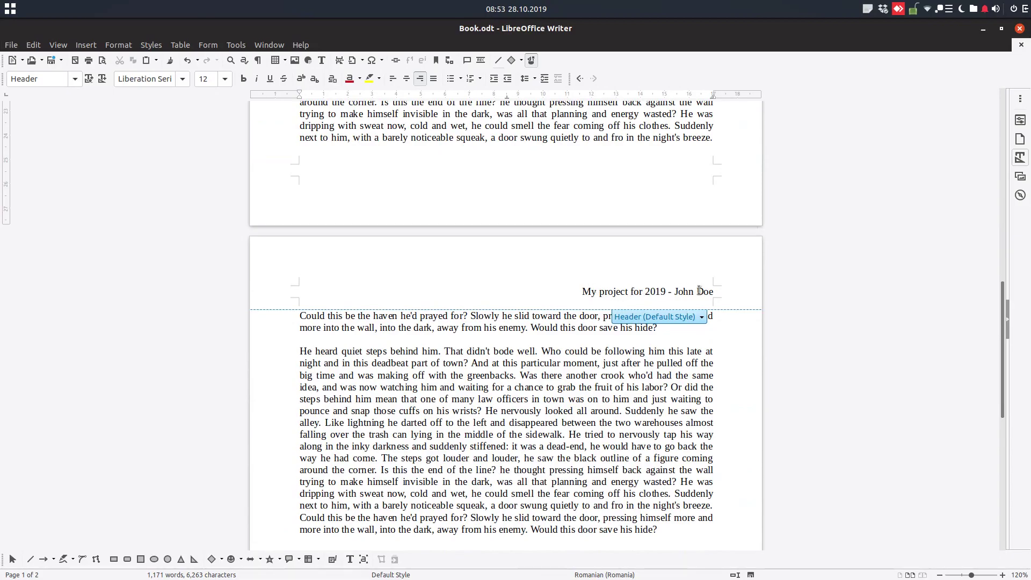
scroll(677, 269, up, 6)
scroll(661, 247, up, 6)
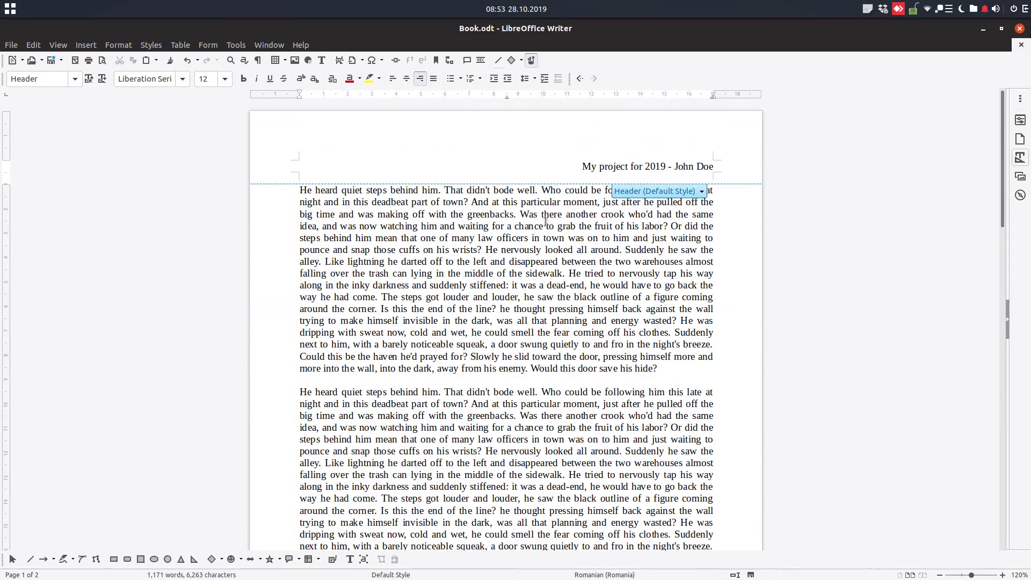
scroll(546, 222, down, 7)
click(318, 365)
text(Pa)
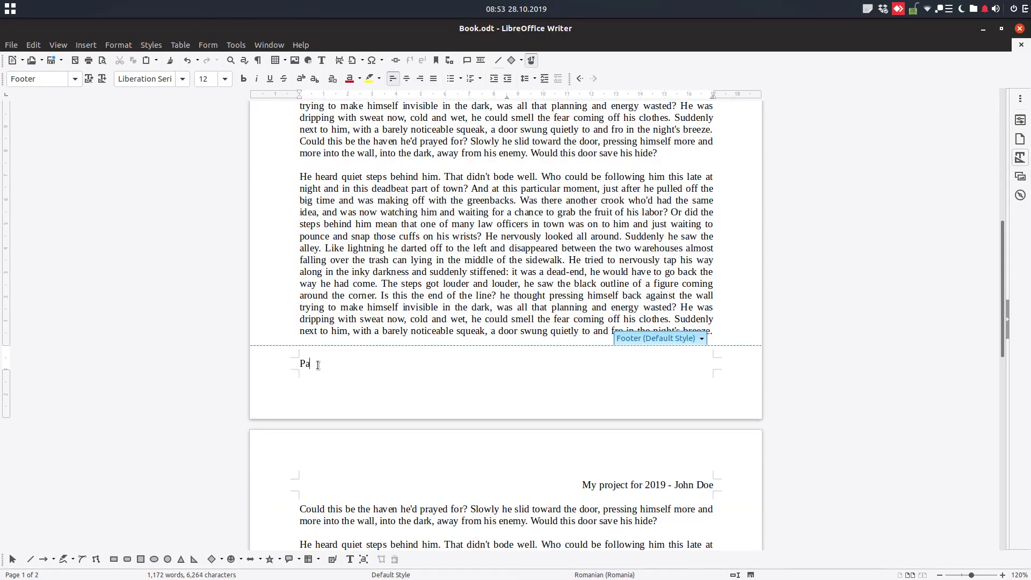
- Build the footer 'Page [page number] from [page count]' using page number and page count fields
text(ge)
click(86, 45)
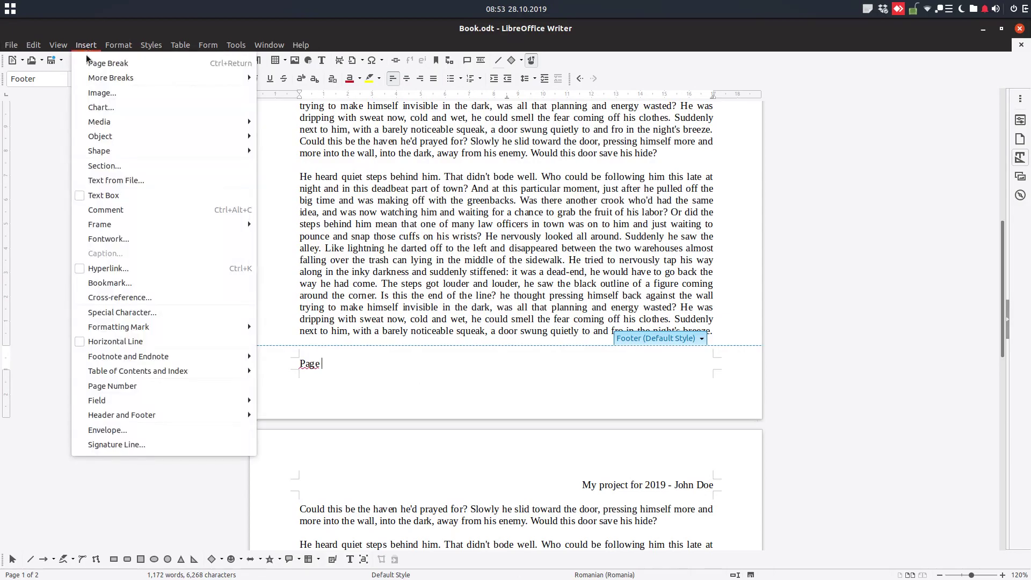
click(121, 386)
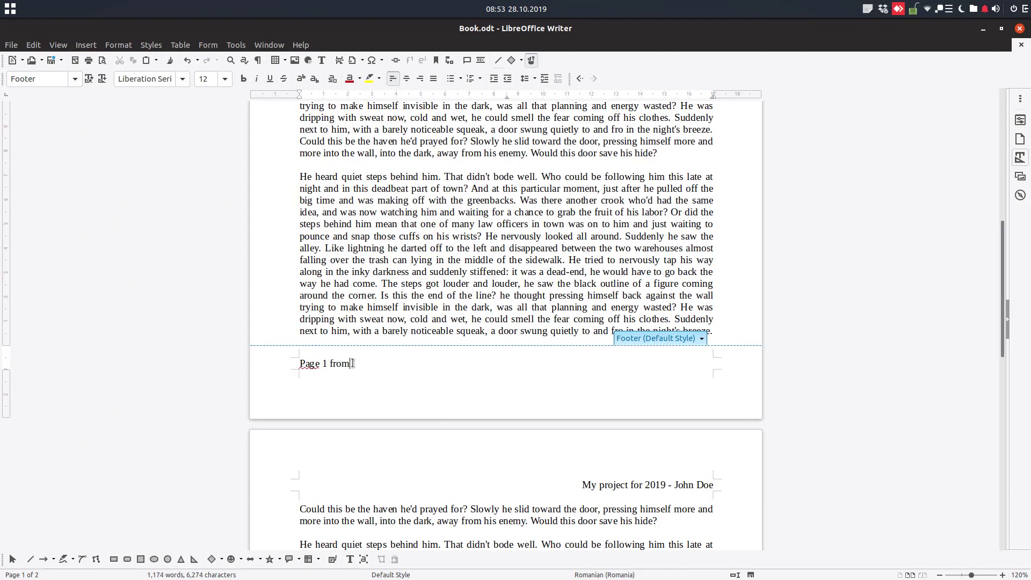
click(97, 47)
mouse_move(121, 401)
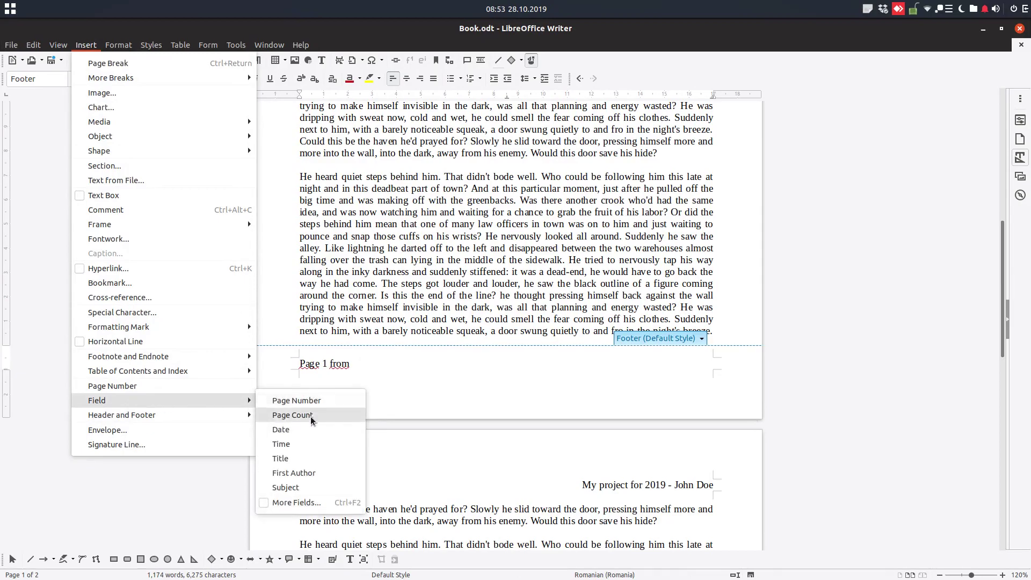
click(312, 416)
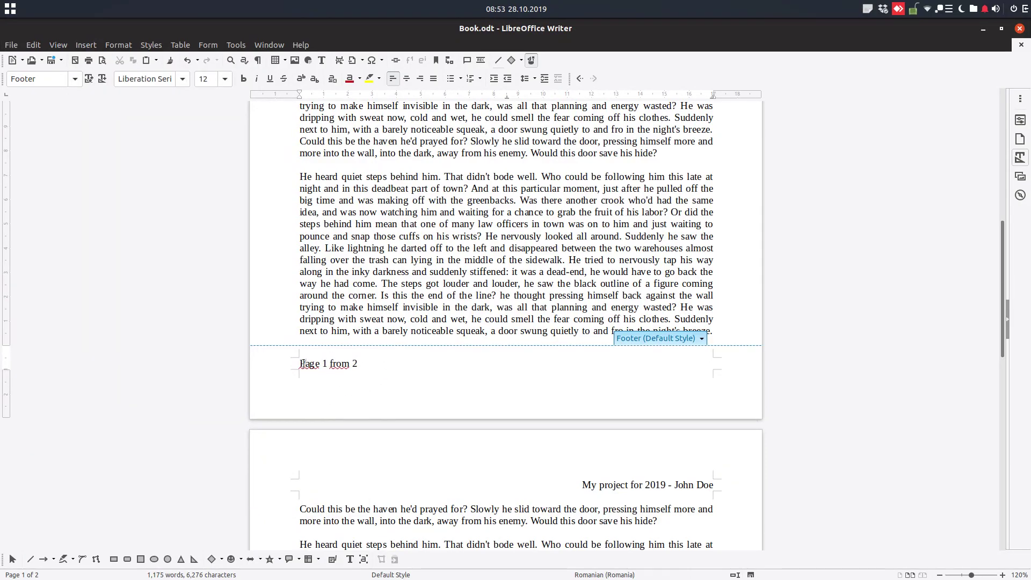
- Scroll through both pages to check the footers read 'Page 1 from 2' and 'Page 2 from 2'
scroll(376, 365, down, 6)
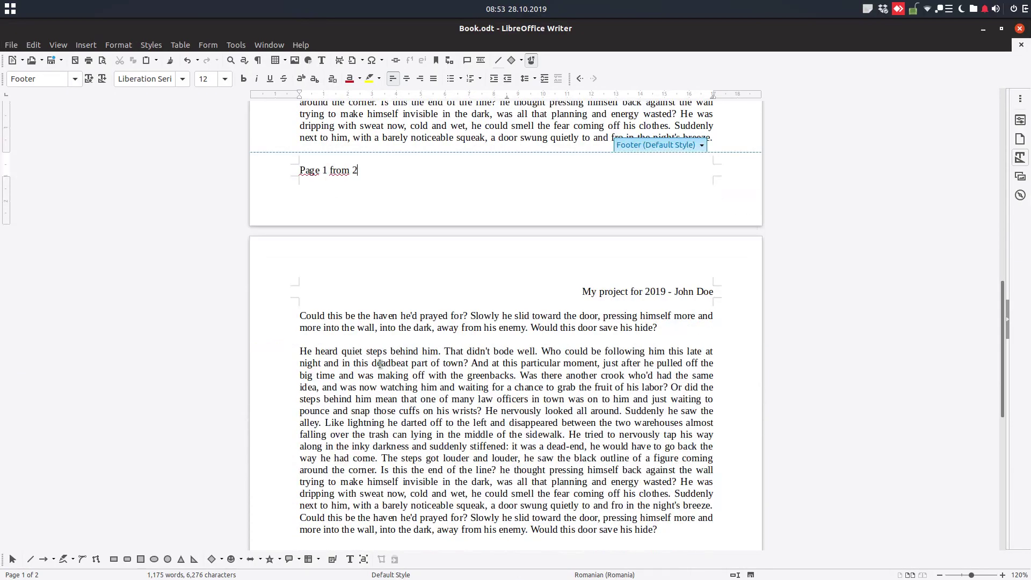
scroll(379, 365, down, 6)
scroll(380, 364, down, 5)
scroll(380, 364, down, 2)
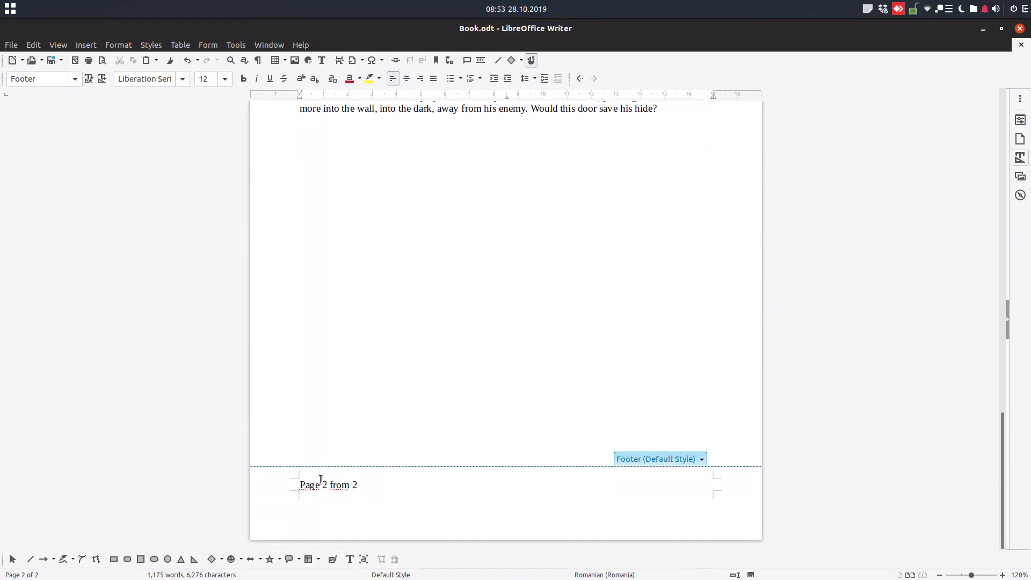
scroll(547, 427, up, 10)
scroll(547, 424, up, 10)
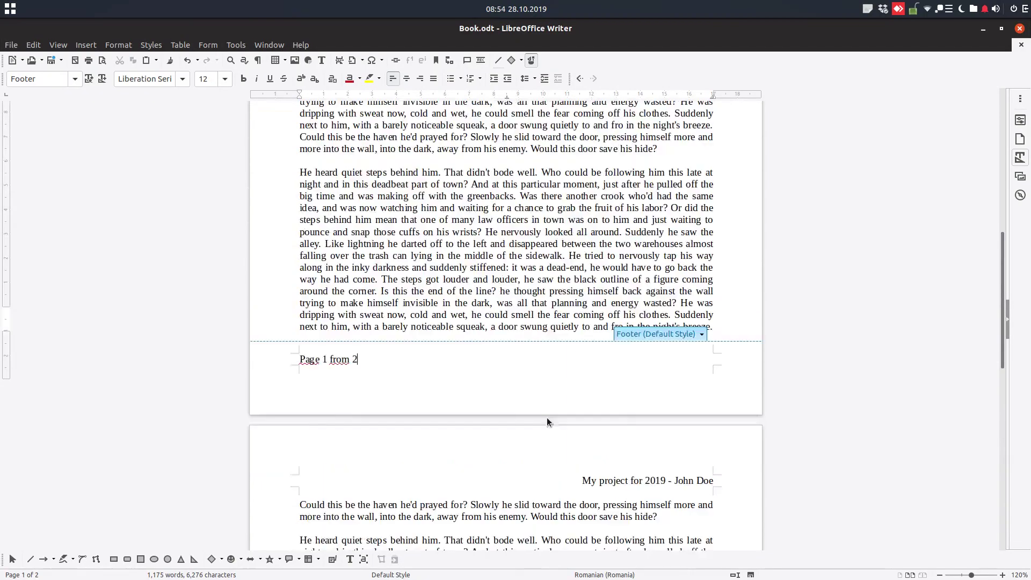
scroll(546, 422, up, 12)
scroll(548, 387, up, 2)
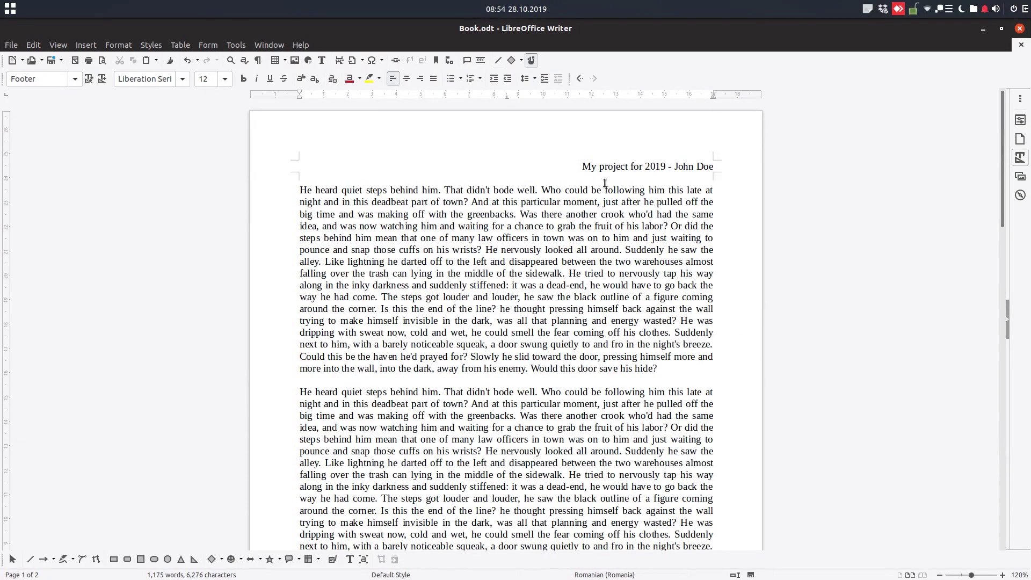
- Make the whole title–author header line bold italic
triple_click(611, 165)
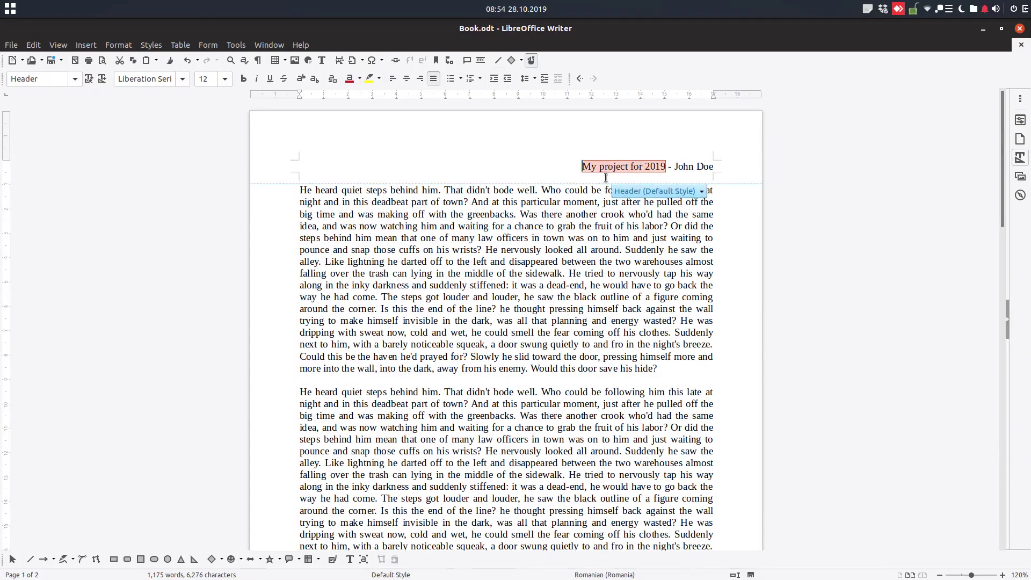
click(596, 194)
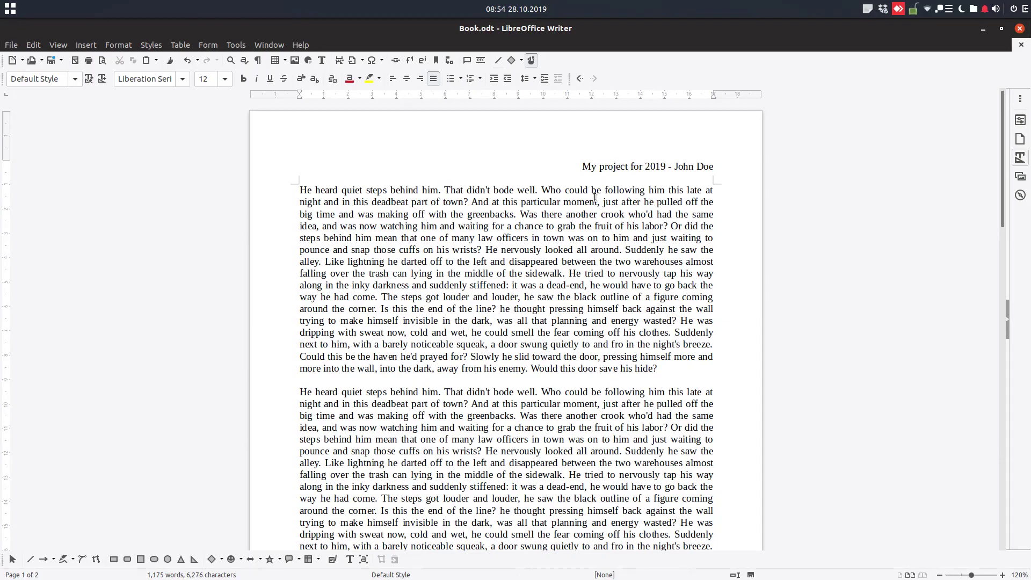
drag(581, 165, 726, 164)
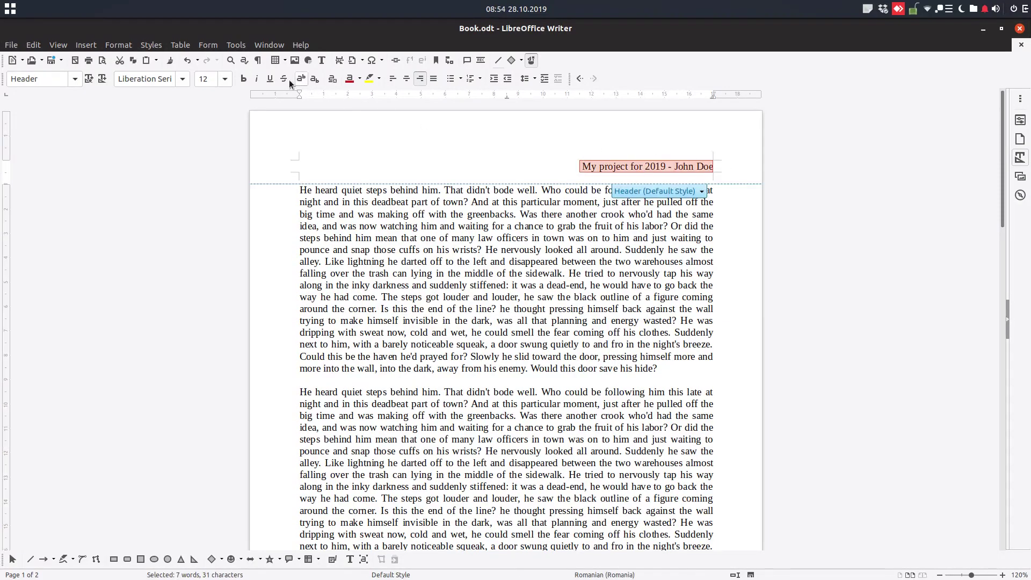
click(258, 79)
key(ctrl+b)
click(423, 226)
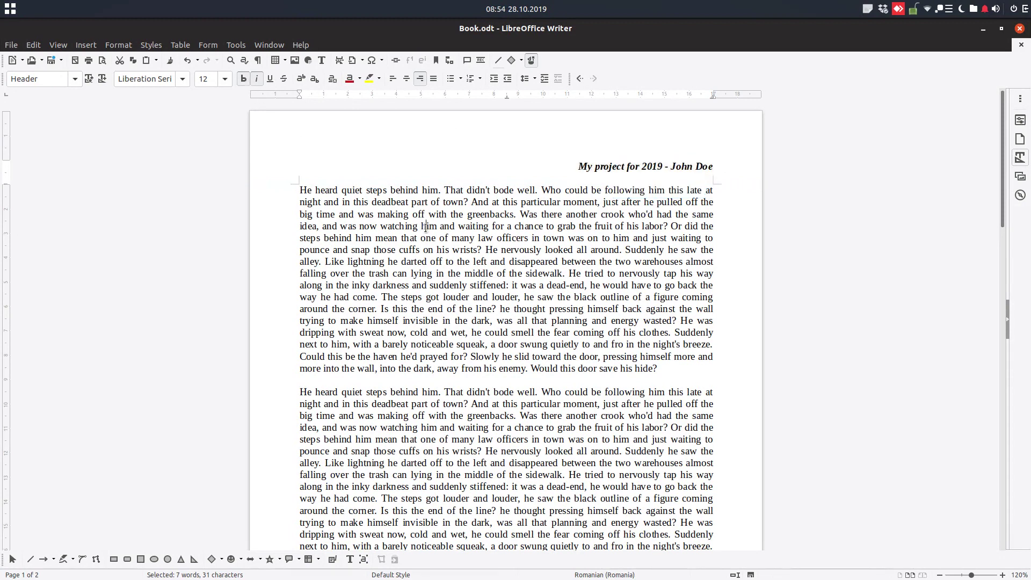
- Italicize the 'Page 1 from 2' footer text, then view the LibreOffice version information
scroll(633, 283, down, 7)
drag(378, 331, 266, 323)
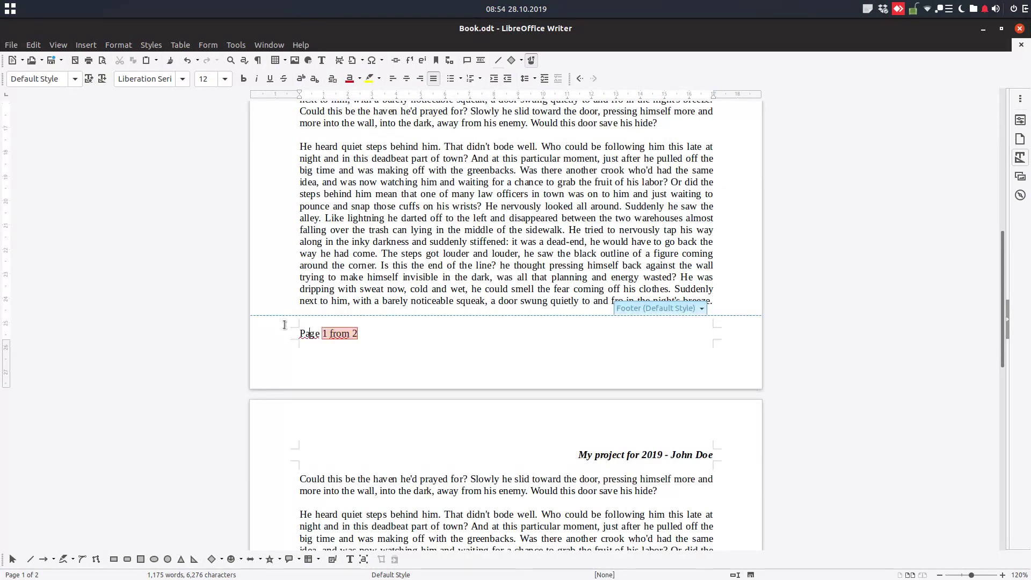
click(256, 79)
click(428, 182)
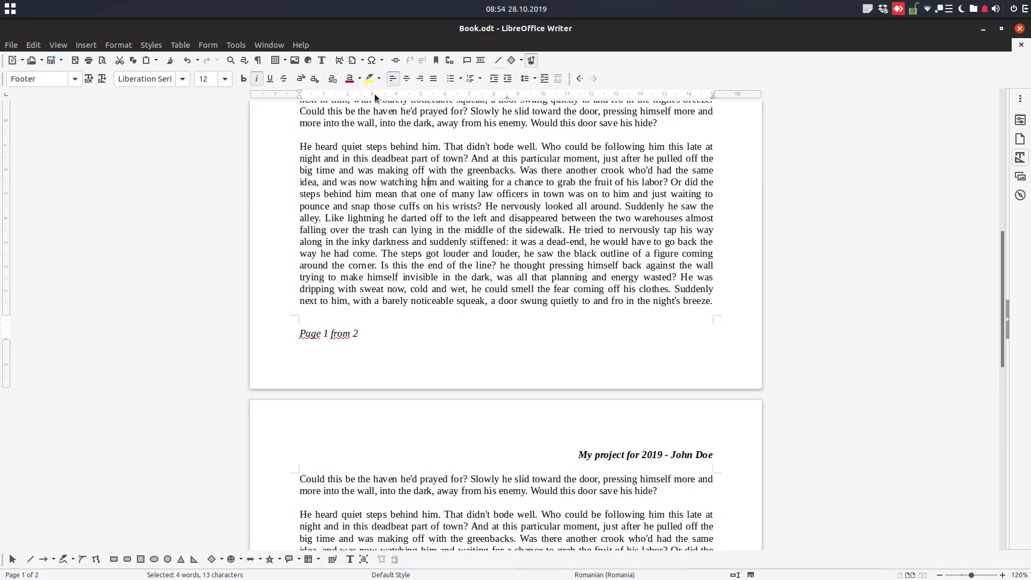
click(301, 45)
click(322, 210)
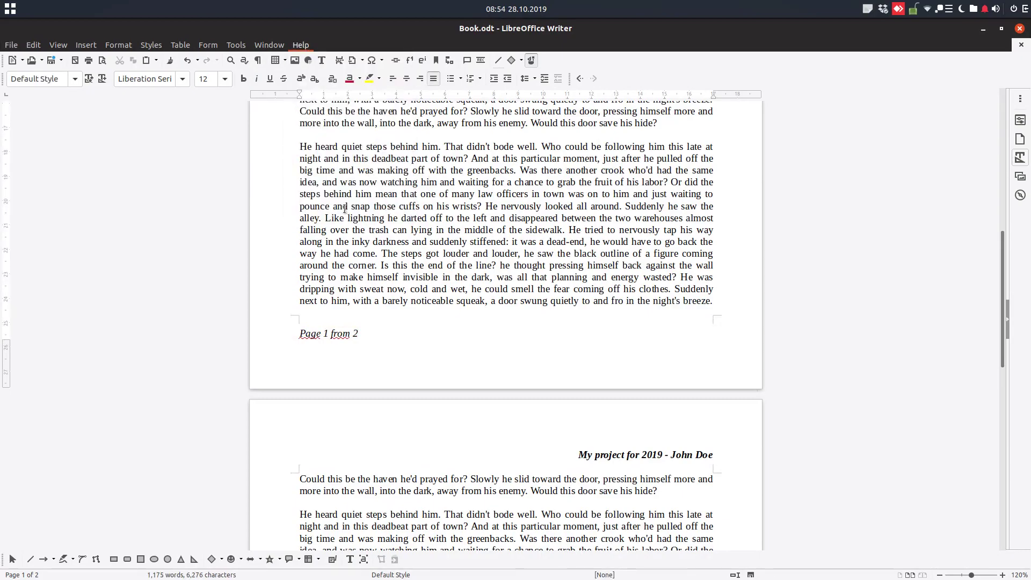